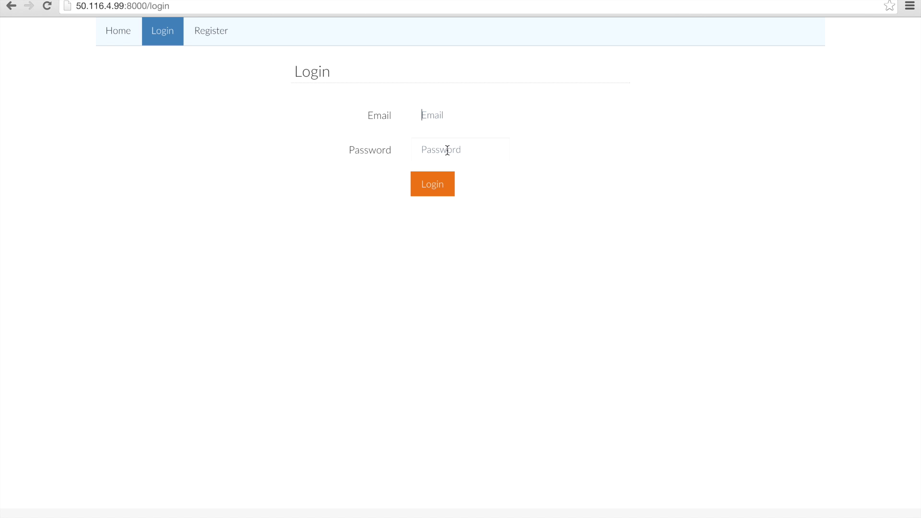
Log in with the account email and password, and dismiss the browser's offer to save the password.
type("Dan")
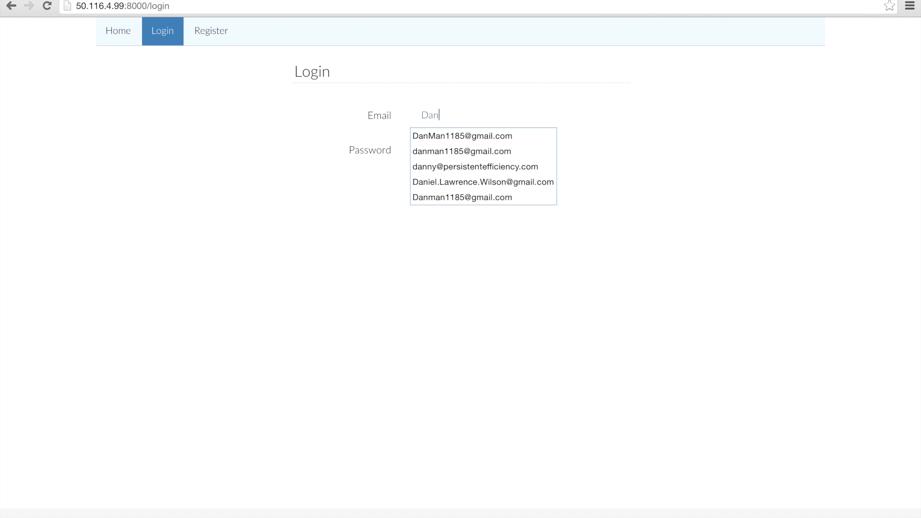
type("iel")
key("Down")
key("Return")
key("Tab")
type("********")
key("Return")
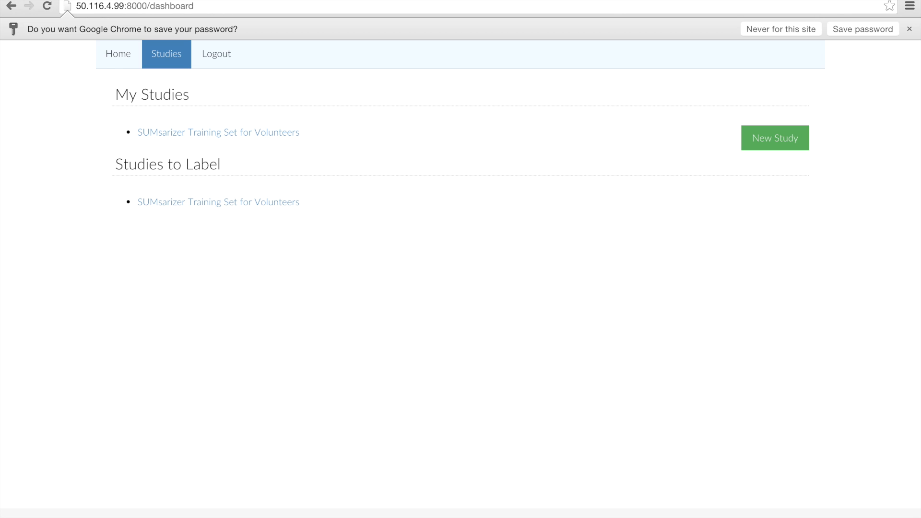
left_click(909, 29)
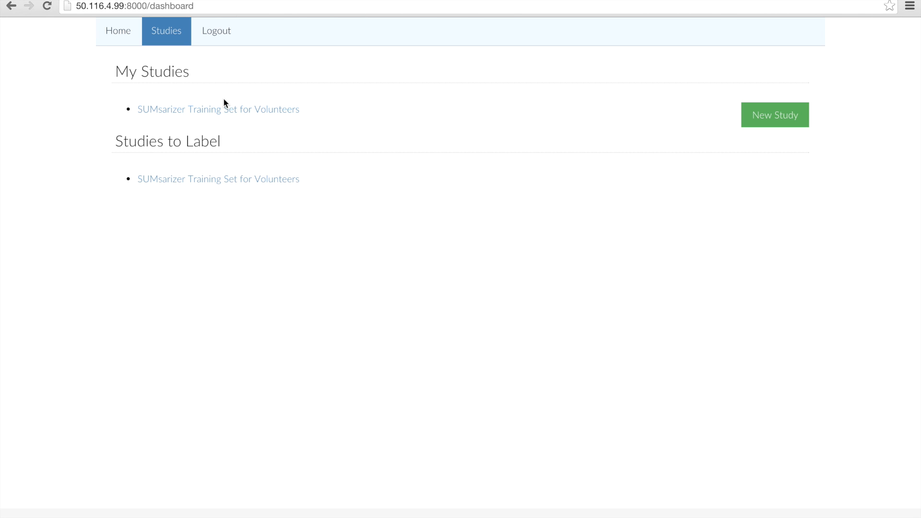
Open the SUMsarizer Training Set for Volunteers study for labelling and look through its whole list of dataset files.
left_click(238, 180)
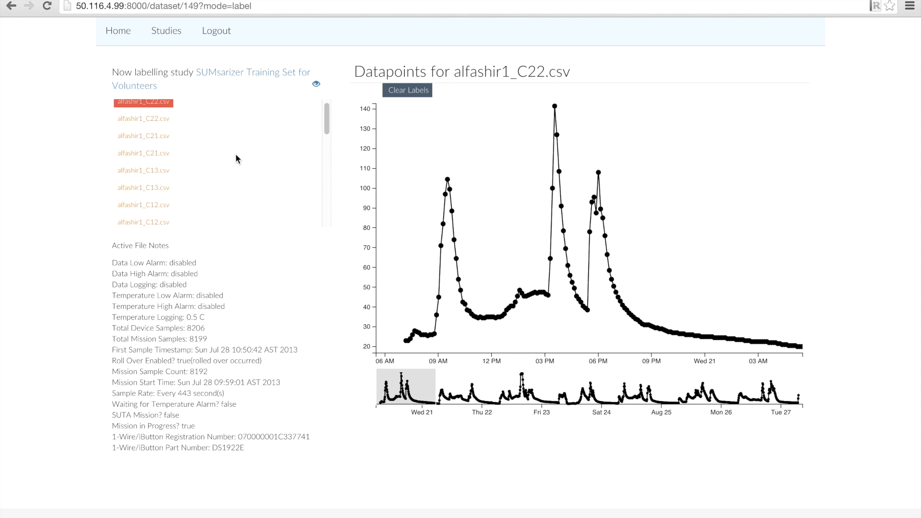
scroll(183, 145, "up", 1)
scroll(183, 149, "up", 1)
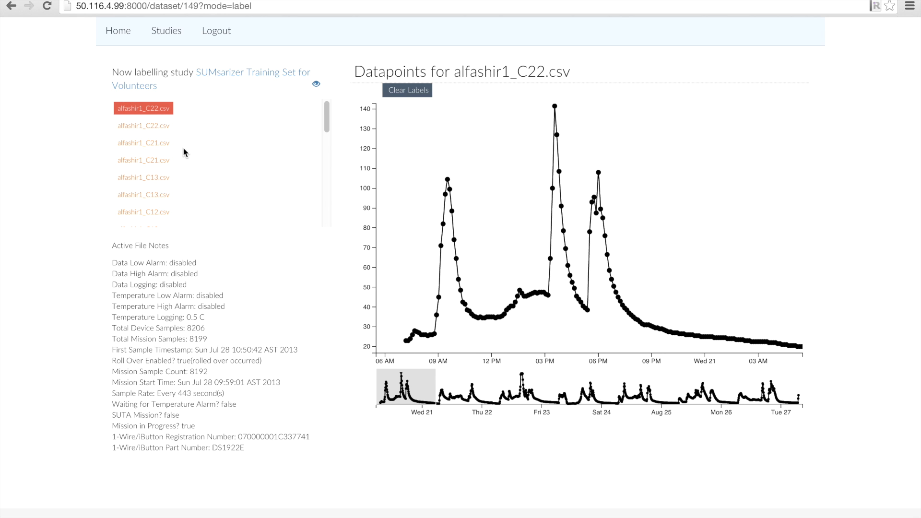
scroll(184, 151, "down", 3)
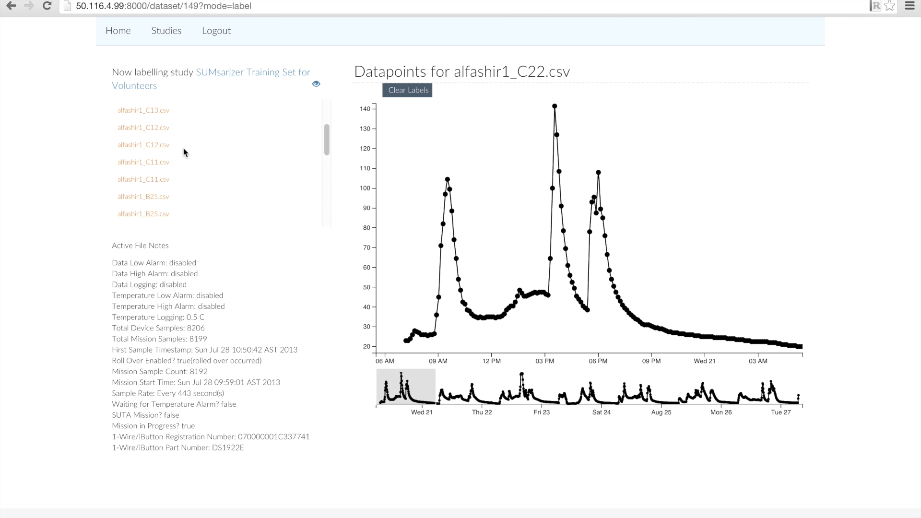
scroll(183, 147, "down", 10)
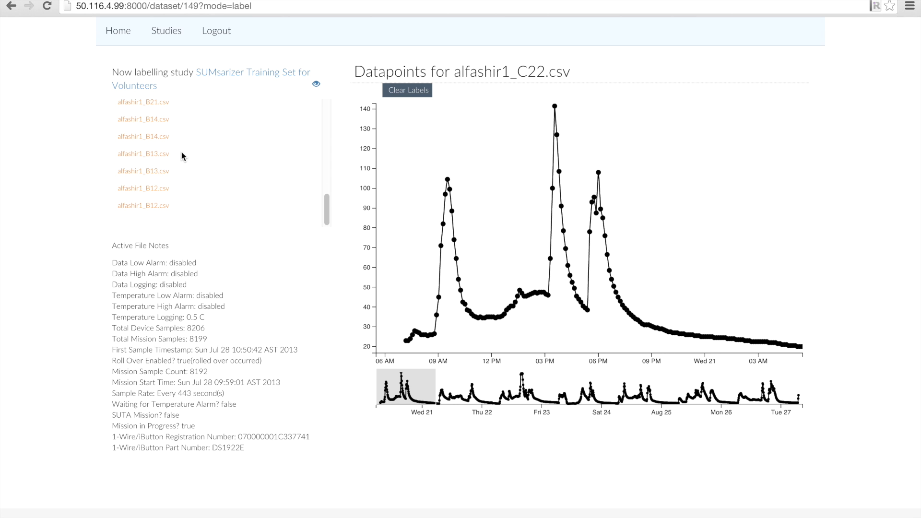
scroll(179, 161, "up", 15)
View the second alfashir1_C22.csv dataset and the second alfashir1_C21.csv dataset, and return to the first alfashir1_C22.csv.
left_click(153, 126)
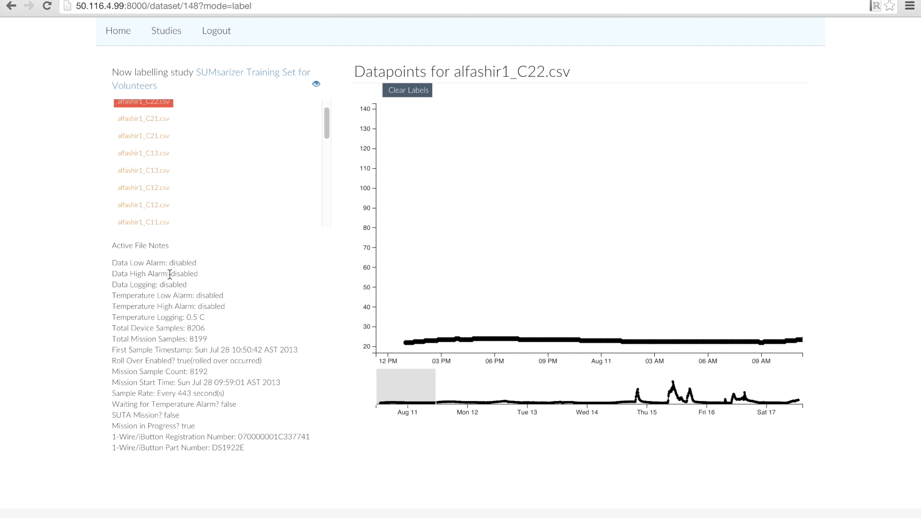
left_click(159, 136)
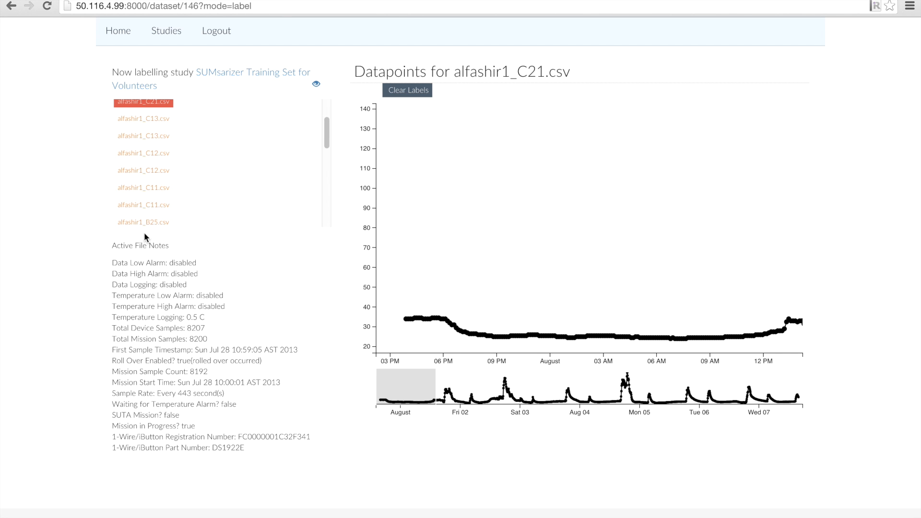
scroll(138, 189, "up", 2)
left_click(145, 112)
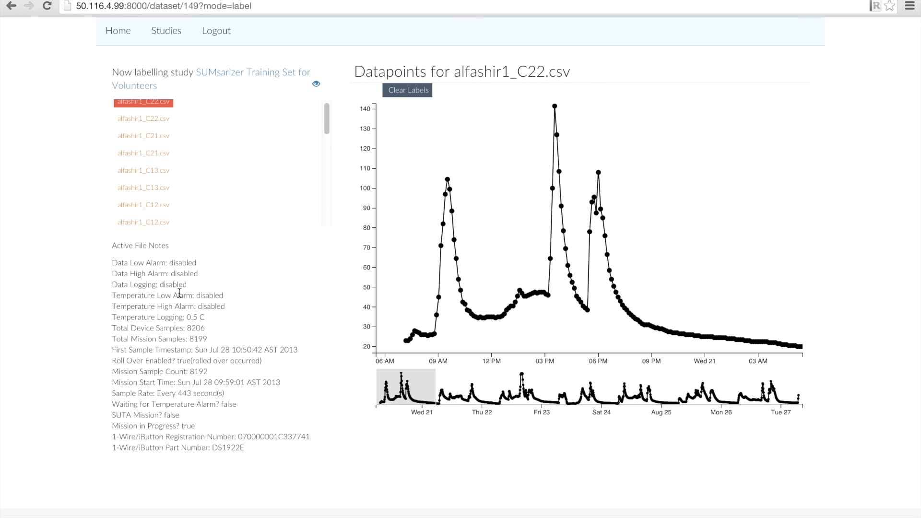
scroll(194, 132, "up", 1)
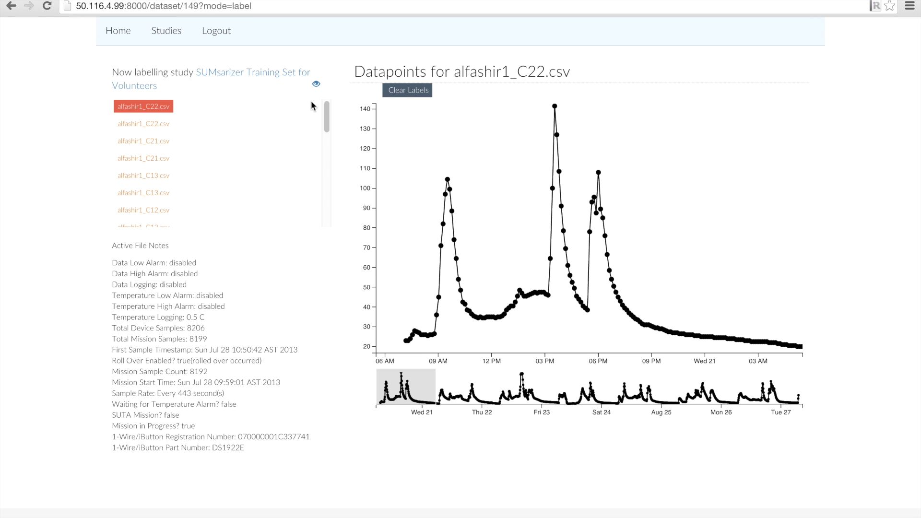
Switch the study to view mode and set the chart's time window to about August 17 to September 1.
left_click(316, 86)
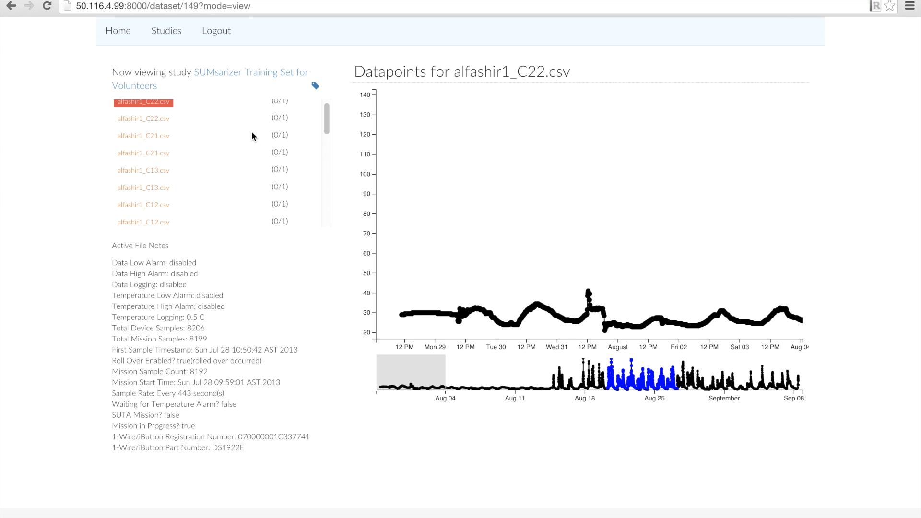
left_click_drag(391, 366, 606, 367)
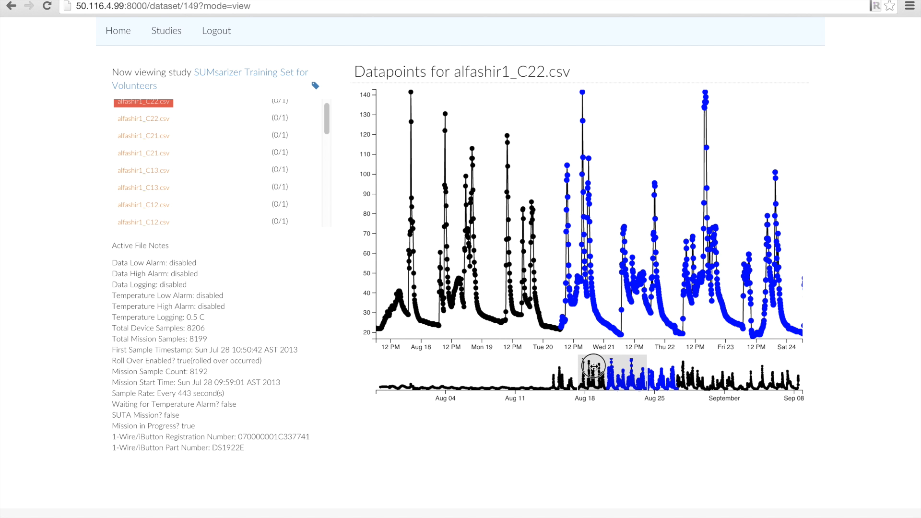
left_click_drag(679, 373, 725, 372)
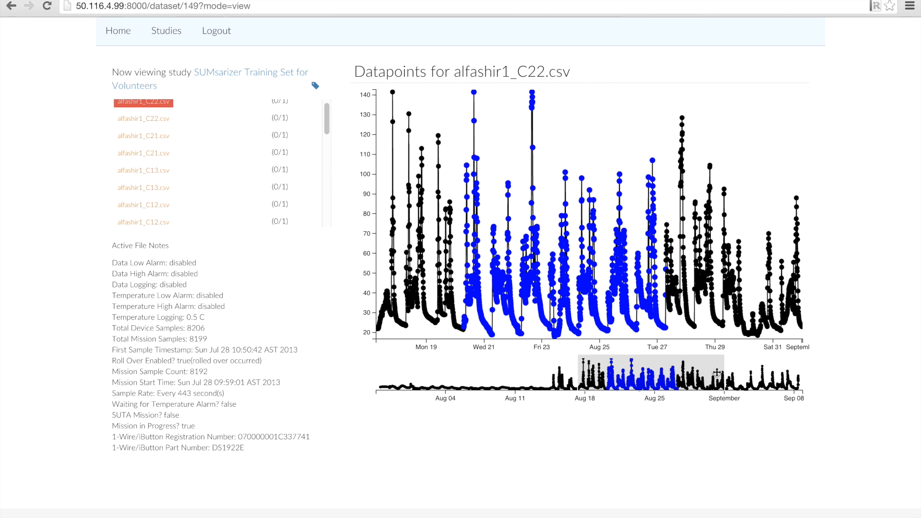
Stretch the chart's time window over the entire recording, from late July to past September 8.
left_click(742, 372)
left_click_drag(742, 373, 806, 366)
left_click(574, 367)
left_click_drag(574, 367, 416, 371)
left_click_drag(398, 372, 355, 374)
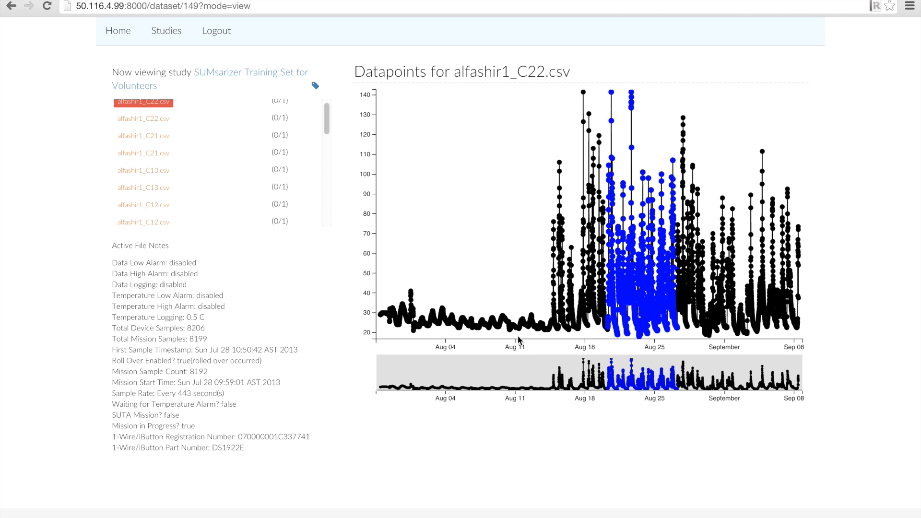
Narrow the time window from both ends around the blue datapoints, and practise zooming in, zooming out and panning the chart.
left_click_drag(375, 374, 451, 374)
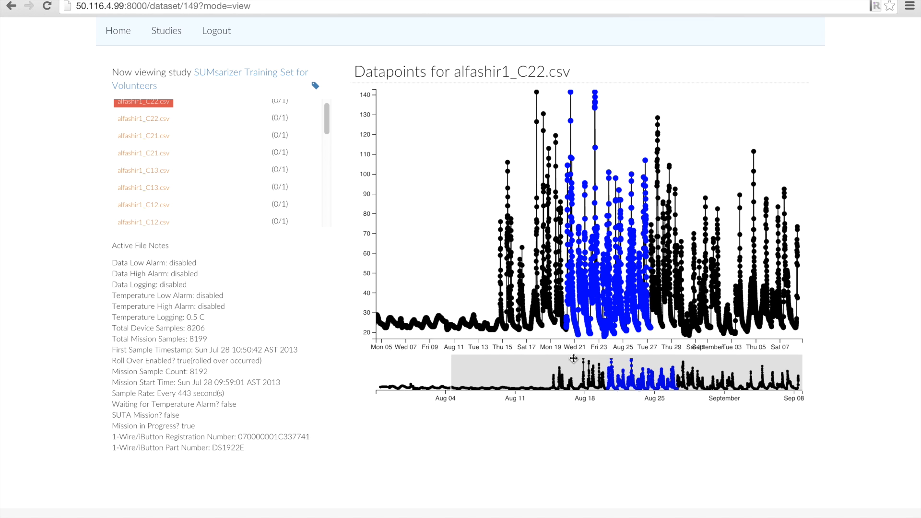
mouse_move(803, 363)
left_mouse_down()
mouse_move(623, 375)
mouse_move(701, 374)
mouse_move(661, 374)
left_mouse_up()
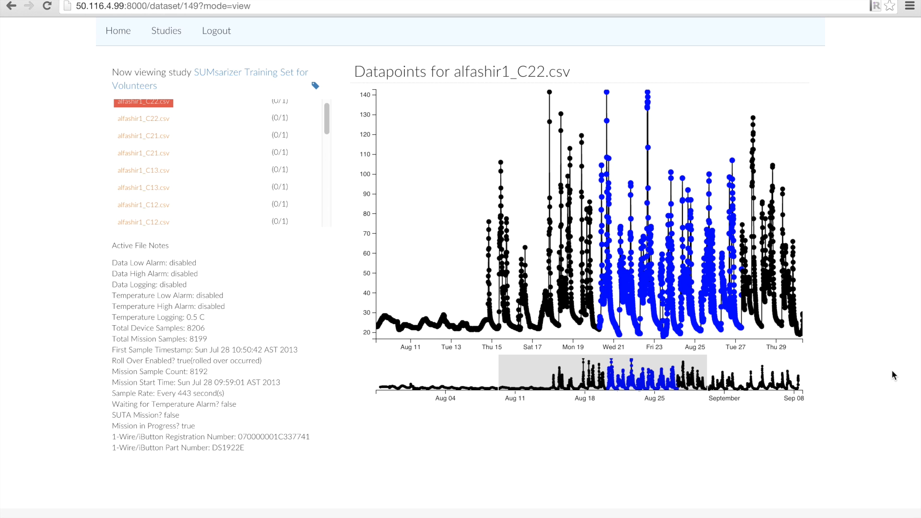
key("Up")
key("Up")
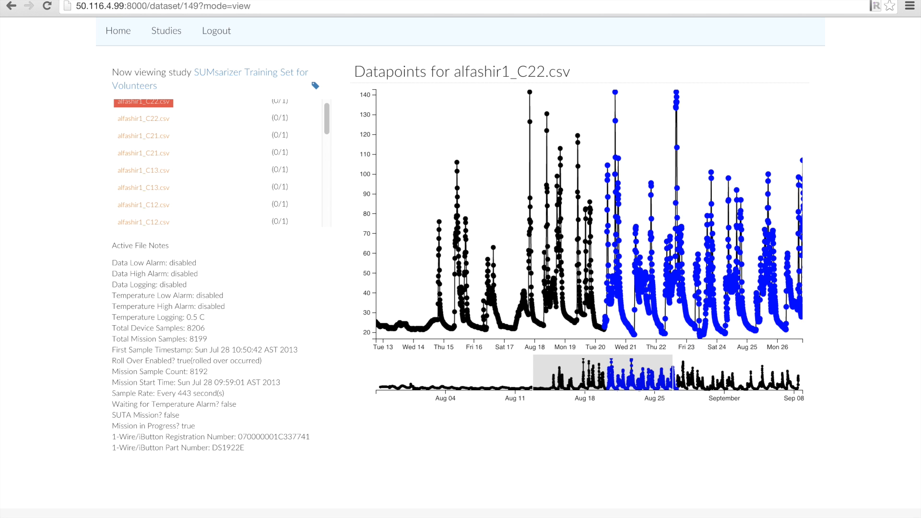
key("Up")
key("Down")
key("Down")
key("Down")
key("Down")
key("Down")
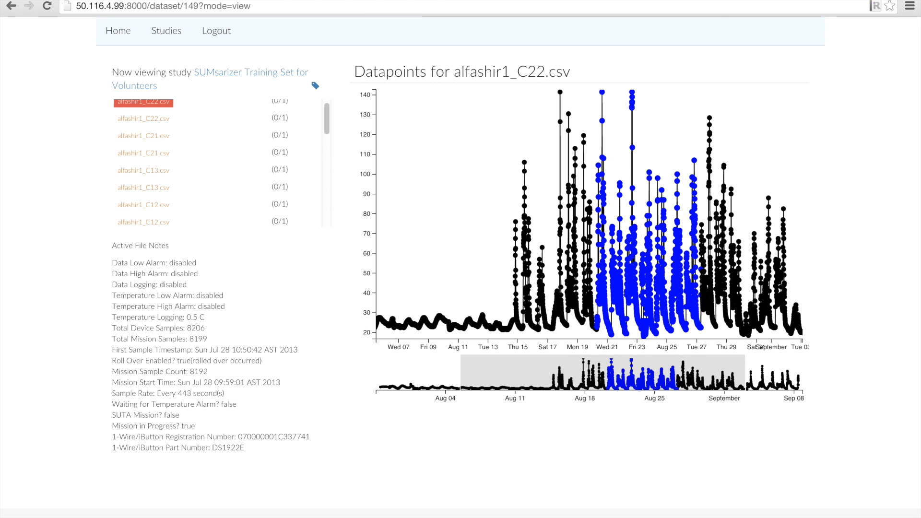
key("Right")
key("Right")
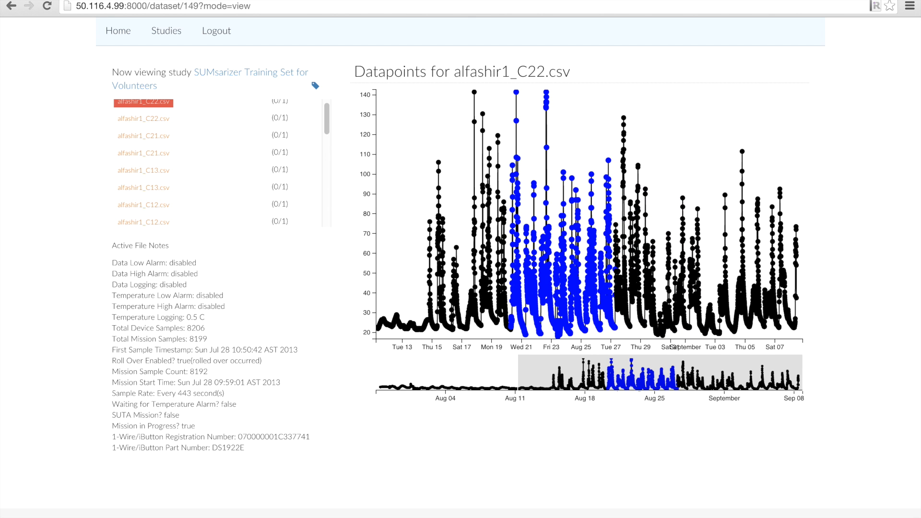
key("Left")
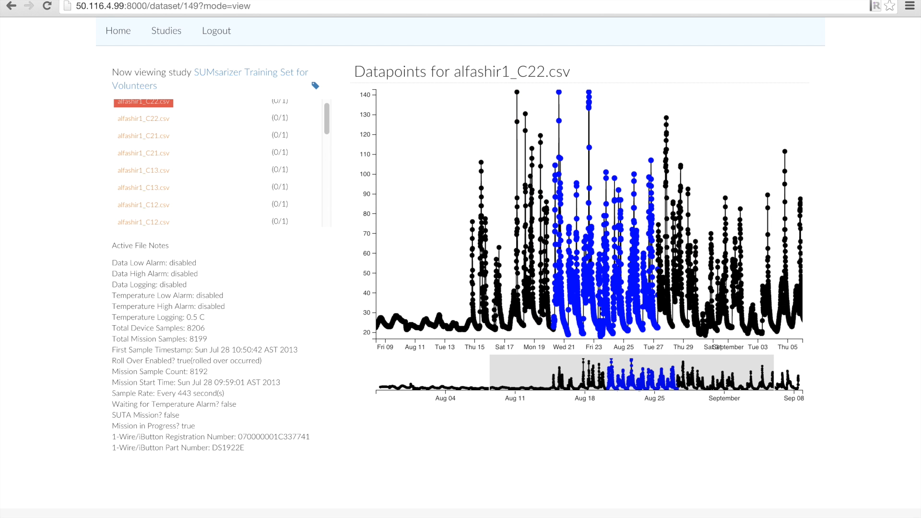
Zoom in closely on the tall peak of August 22 and pan back to include August 21.
key("Up")
key("Up")
key("Up")
key("Up")
key("Up")
key("Up")
key("Up")
key("Up")
key("Up")
key("Up")
key("Up")
key("Up")
key("Up")
key("Up")
key("Up")
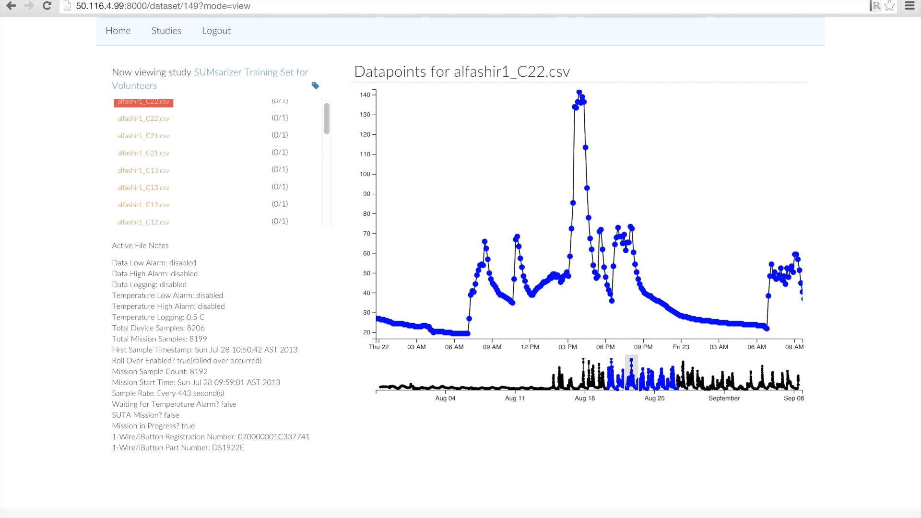
key("Left")
key("Left")
key("Left")
key("Left")
key("Left")
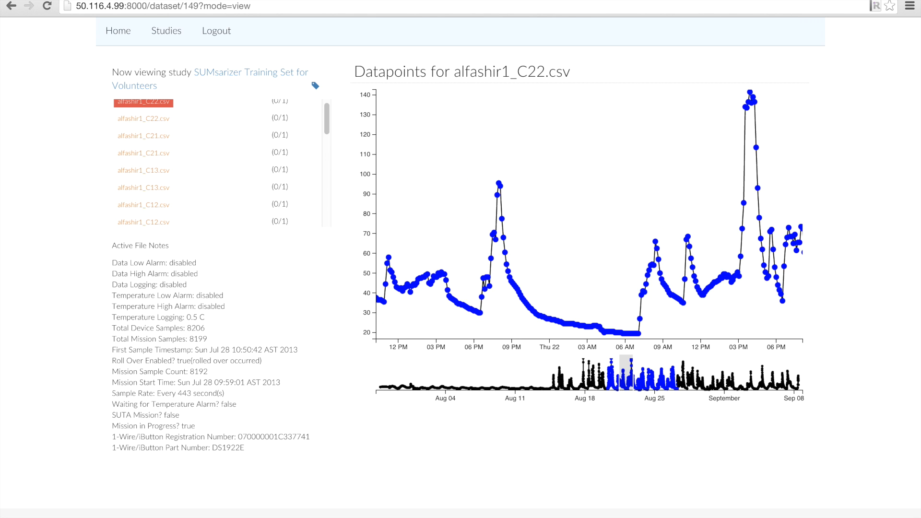
Pan forward to the August 22 peak and zoom out to about August 12 to September 2.
key("Right")
key("Right")
key("Right")
key("Right")
key("Right")
key("Down")
key("Down")
key("Down")
key("Down")
key("Down")
key("Down")
key("Down")
key("Down")
key("Down")
key("Down")
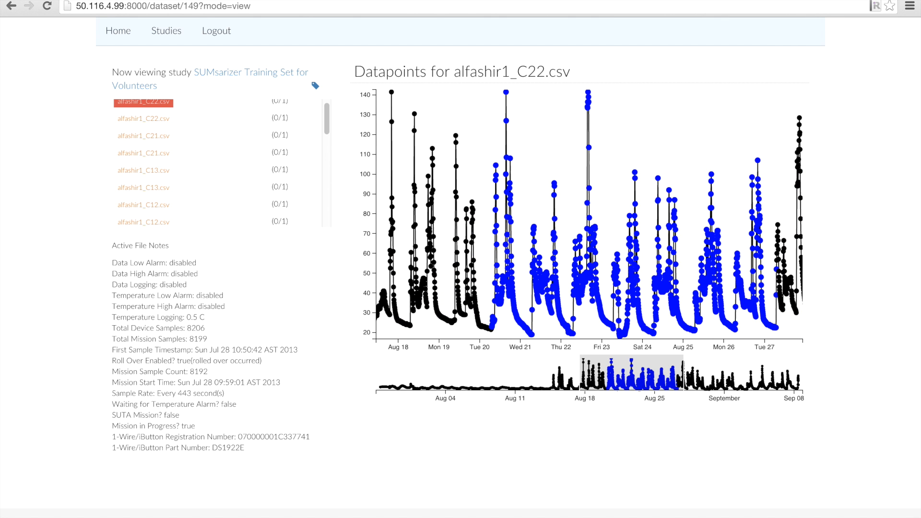
key("Down")
key("Down")
key("Down")
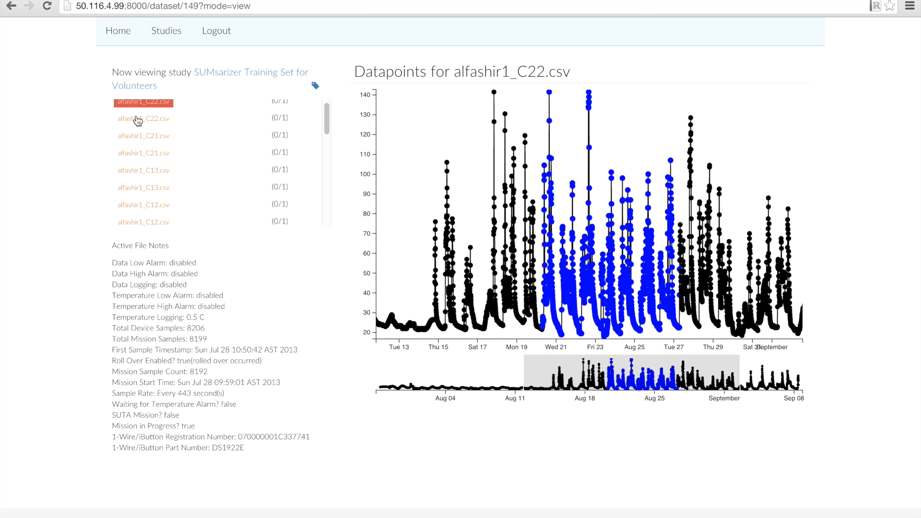
Open the first alfashir1_C21.csv dataset and extend its time window to the end of the recording.
left_click(152, 139)
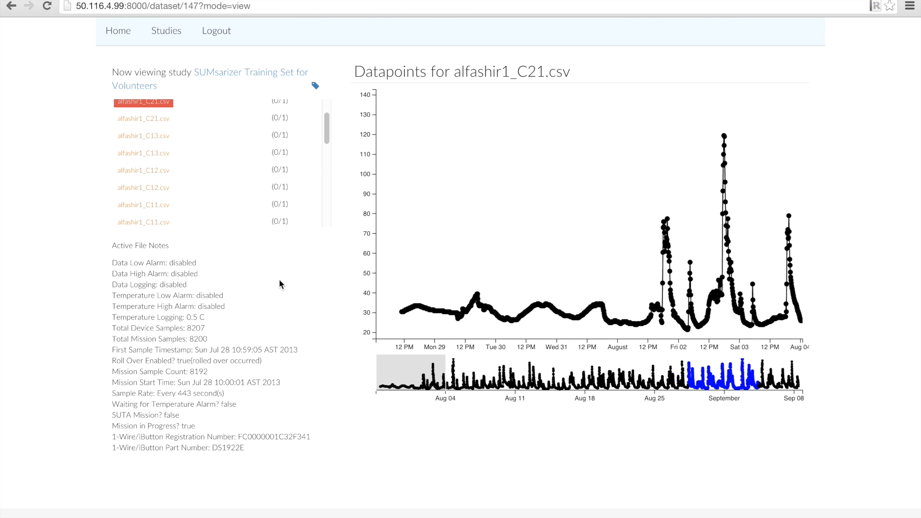
left_click_drag(446, 371, 803, 372)
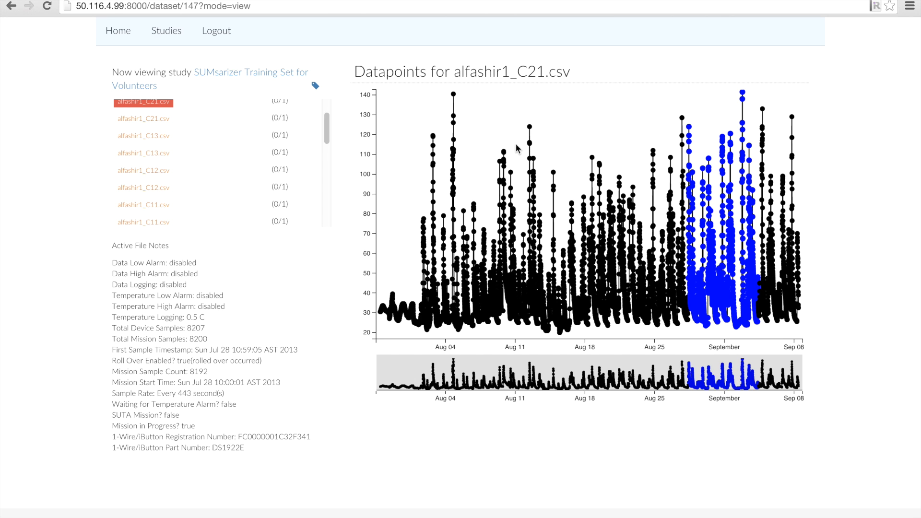
left_click_drag(325, 130, 323, 93)
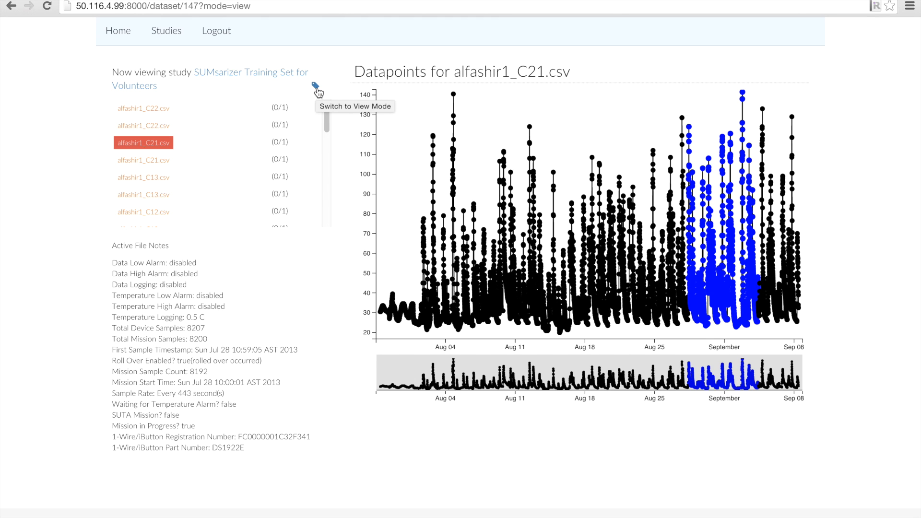
Reopen the first alfashir1_C22.csv dataset in labelling mode and zoom out to show its whole labelling period.
left_click(136, 109)
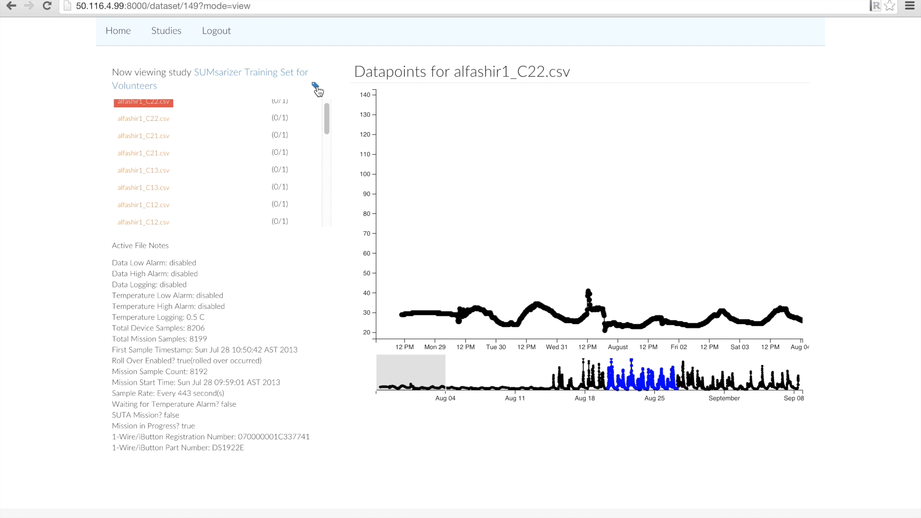
left_click(316, 87)
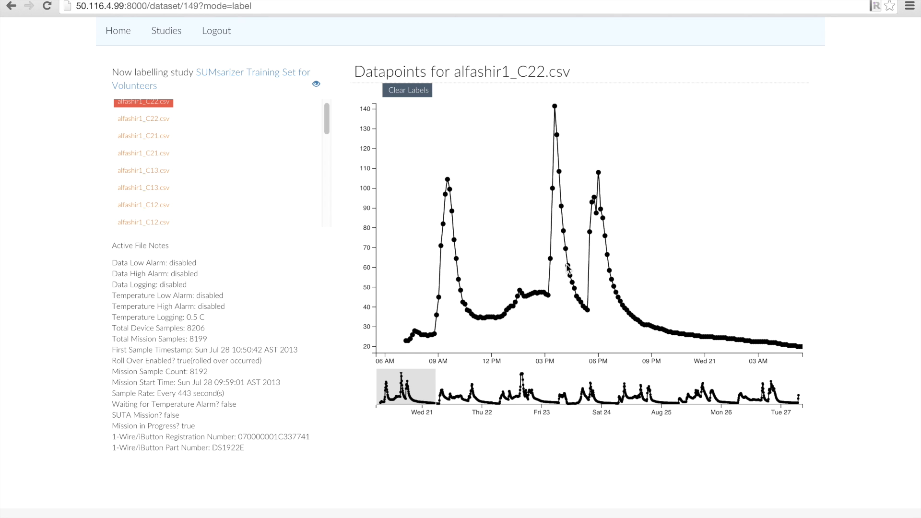
scroll(567, 268, "down", 10)
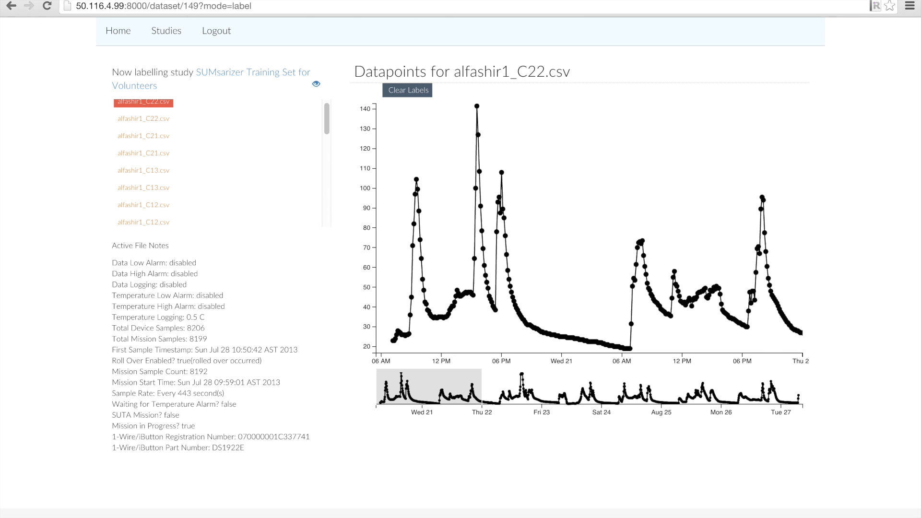
scroll(568, 269, "down", 8)
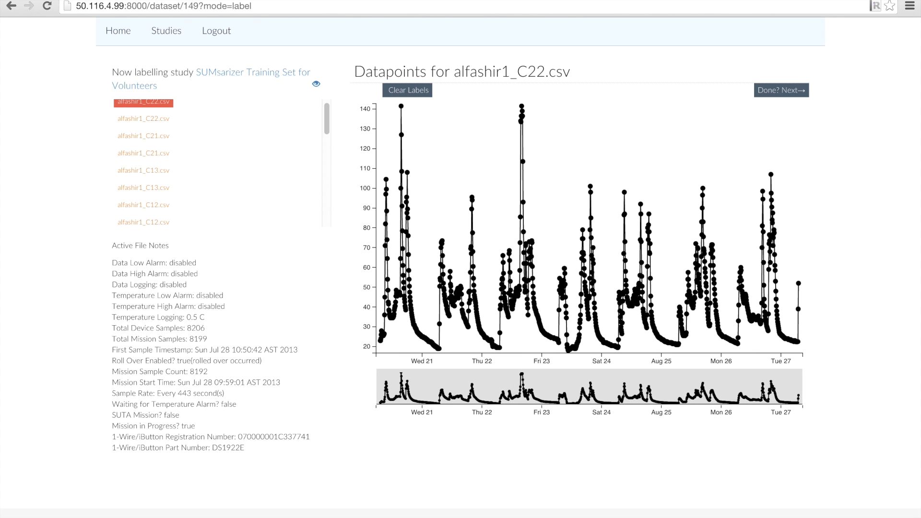
Show the blue August 20 to 27 section of the dataset in view mode, and return to labelling mode.
left_click(318, 85)
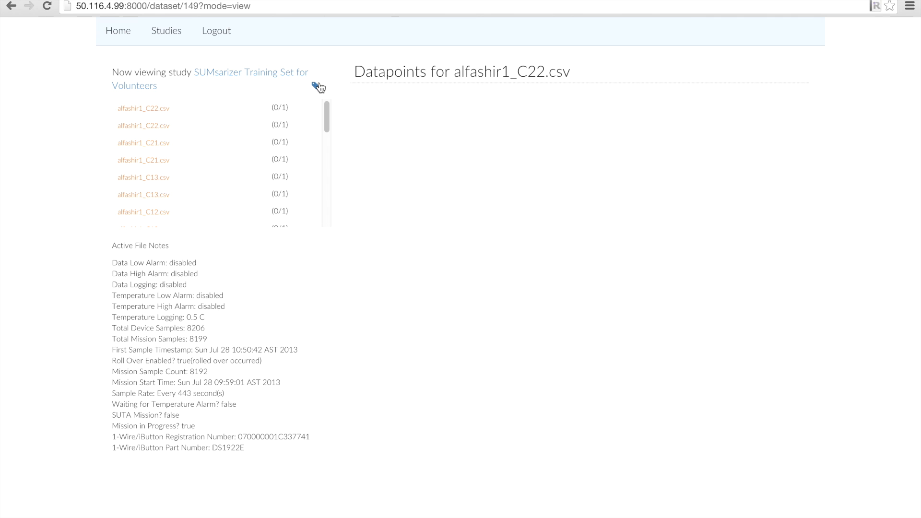
left_click(437, 369)
mouse_move(437, 369)
left_mouse_down()
mouse_move(629, 367)
mouse_move(661, 353)
left_mouse_up()
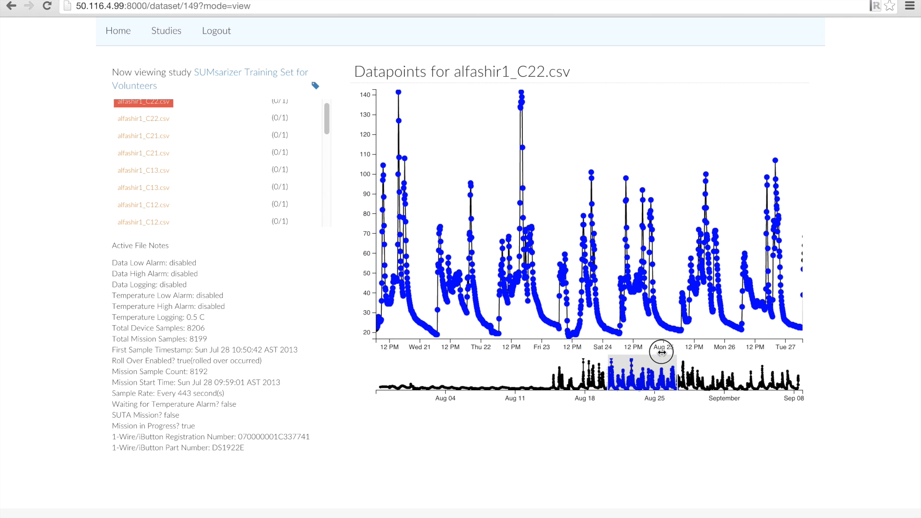
left_click(315, 88)
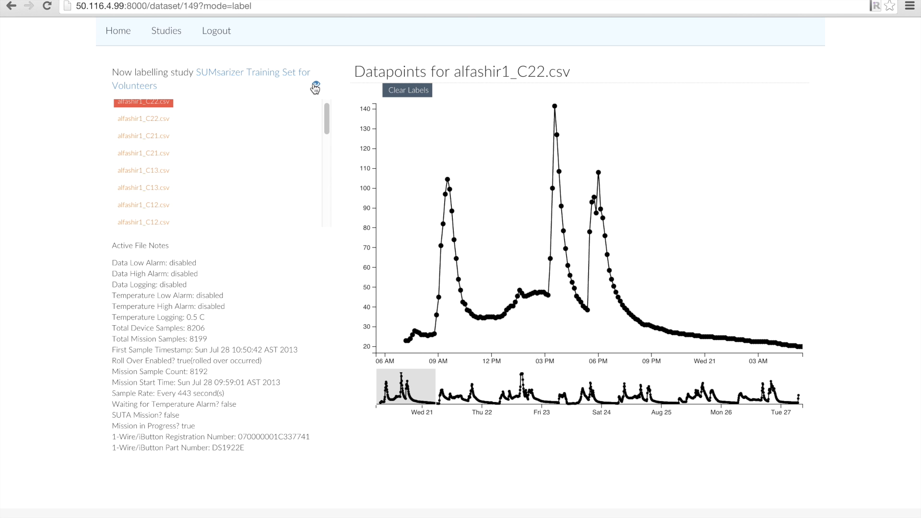
Widen the time window to cover the whole August 20 to 27 labelling period and return to the start of the dataset list.
left_click(430, 384)
mouse_move(437, 382)
left_mouse_down()
mouse_move(768, 382)
mouse_move(825, 356)
left_mouse_up()
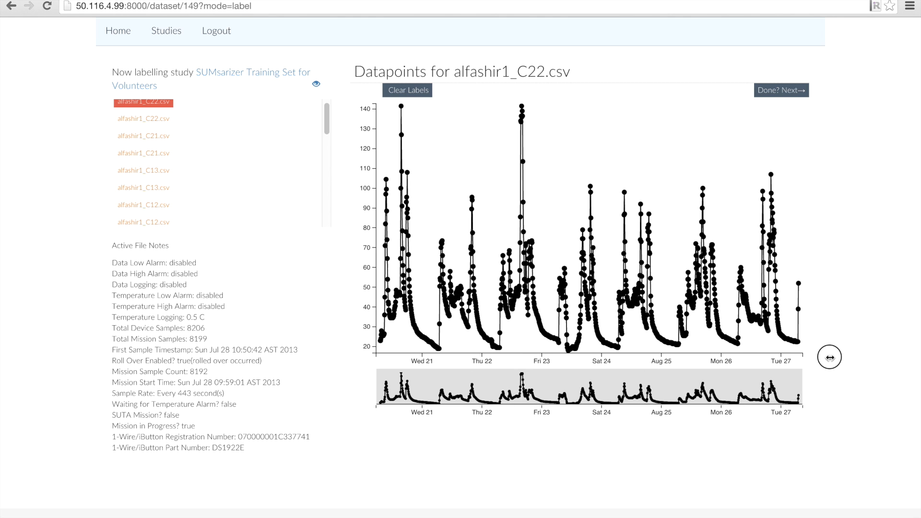
left_click_drag(327, 108, 328, 104)
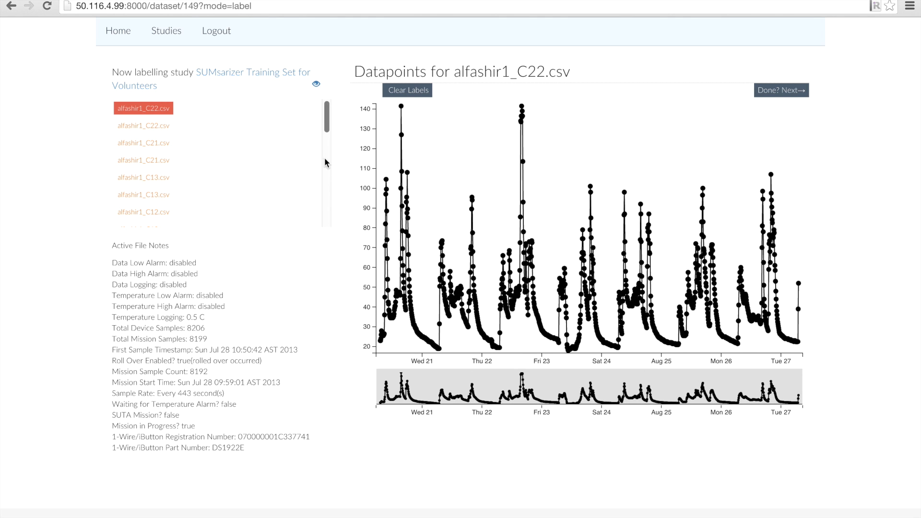
Narrow the time window to the first morning and label the August 20 rise from about 8:45 AM to its 9:30 AM peak.
left_click(794, 383)
left_click_drag(794, 383, 417, 385)
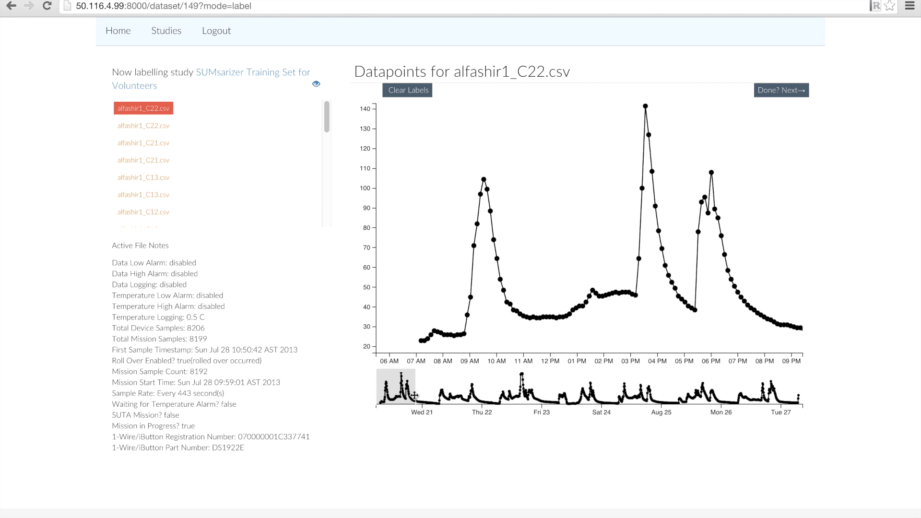
left_click_drag(415, 391, 394, 397)
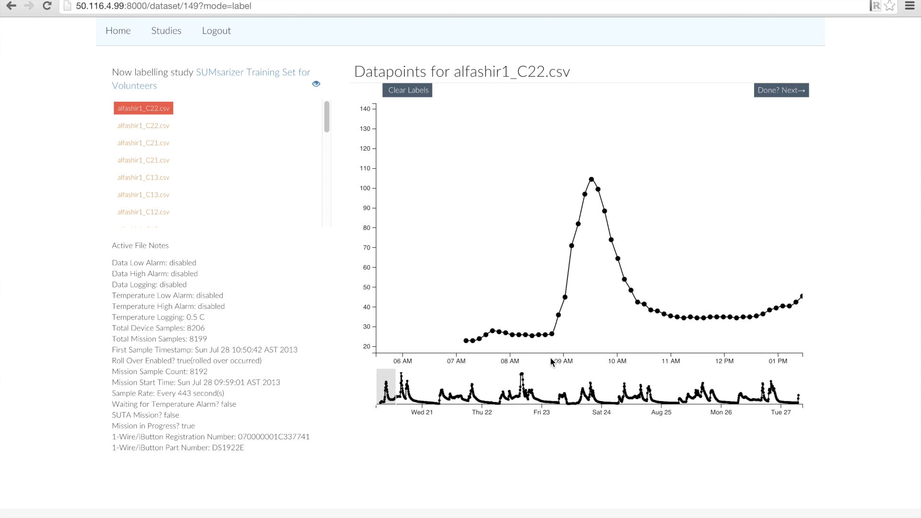
left_click_drag(551, 343, 594, 144)
Label the steep August 20 afternoon rise from its foot at about 3:10 PM to its peak at about 3:35 PM.
key("Right")
key("Right")
key("Right")
key("Right")
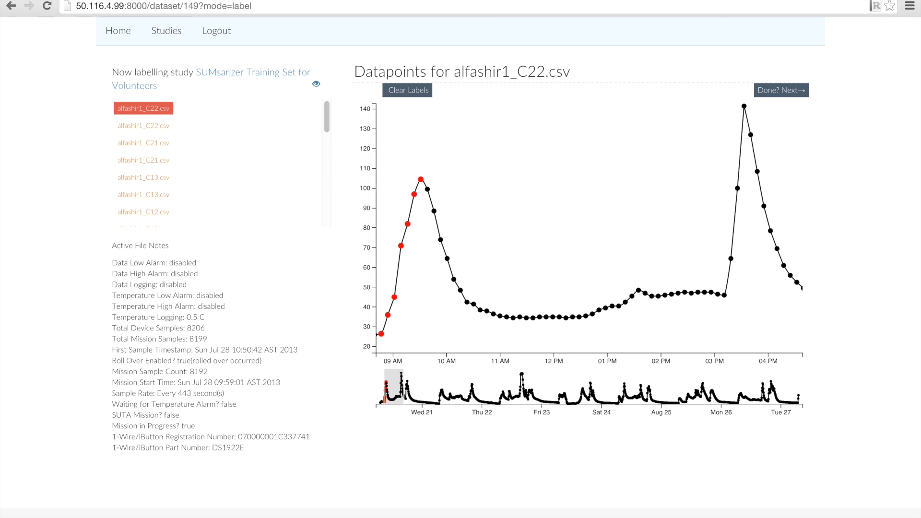
key("Right")
left_click_drag(676, 304, 707, 87)
Label the August 20 evening rise from about 5:25 PM to its highest point at about 6 PM.
key("Right")
key("Right")
key("Right")
key("Right")
key("Right")
key("Right")
left_click_drag(541, 321, 580, 150)
Label the August 21 morning rise from about 6:50 AM to the end of its peak at about 8 AM.
key("Right")
key("Right")
key("Right")
key("Right")
key("Right")
key("Right")
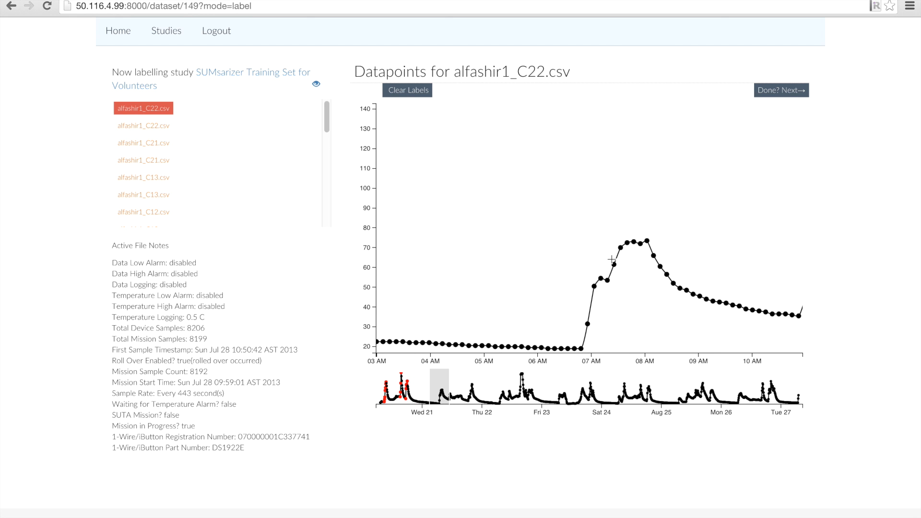
left_click_drag(646, 240, 578, 373)
Label the short August 21 late-morning rise up to its peak at about 11:15 AM.
key("Right")
key("Right")
key("Right")
key("Right")
key("Right")
key("Right")
left_click_drag(564, 264, 533, 334)
Label the August 21 evening rise up to its peak at about 8 PM, leaving the flat midday readings unlabelled.
key("Right")
key("Right")
key("Right")
key("Right")
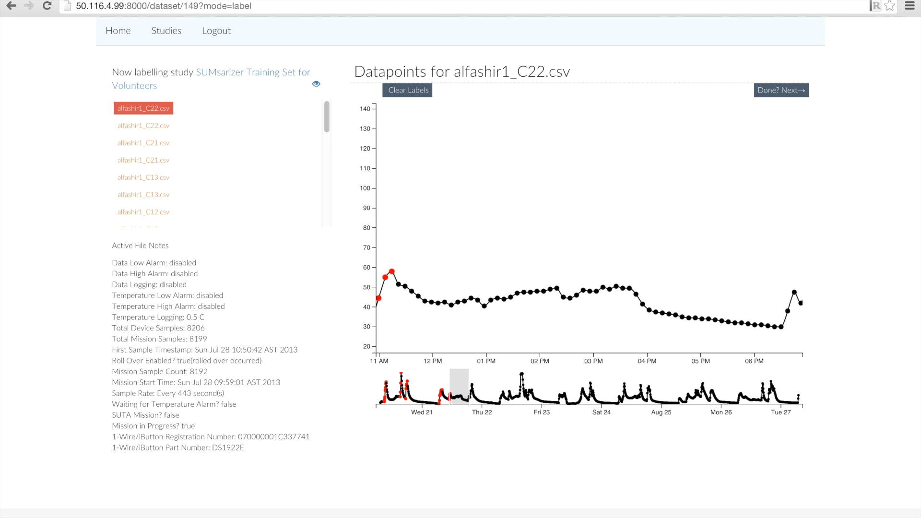
key("Right")
key("Right")
key("Right")
key("Right")
left_click_drag(658, 181, 567, 350)
Label the August 22 morning rise from about 7 AM to its peak at about 8:25 AM.
key("Right")
key("Right")
key("Right")
key("Right")
key("Right")
key("Right")
key("Right")
key("Right")
key("Right")
key("Right")
key("Right")
key("Right")
key("Right")
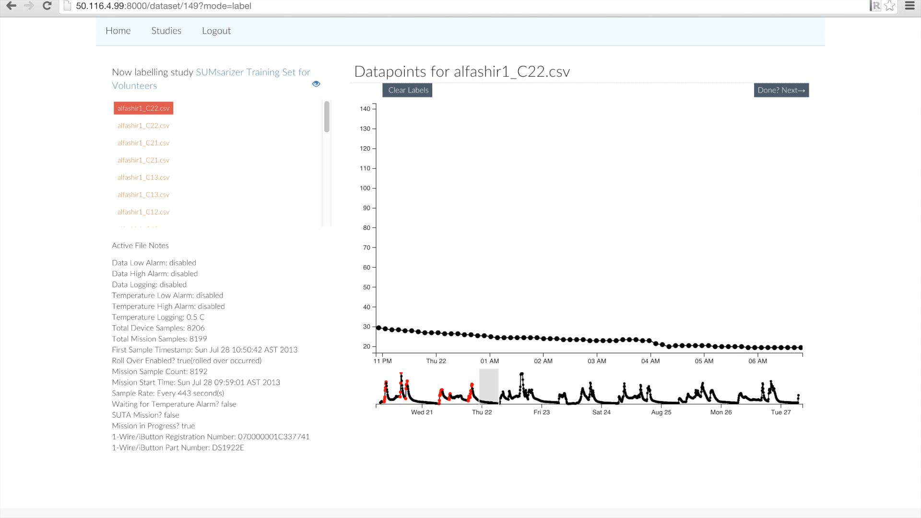
left_click_drag(632, 248, 559, 374)
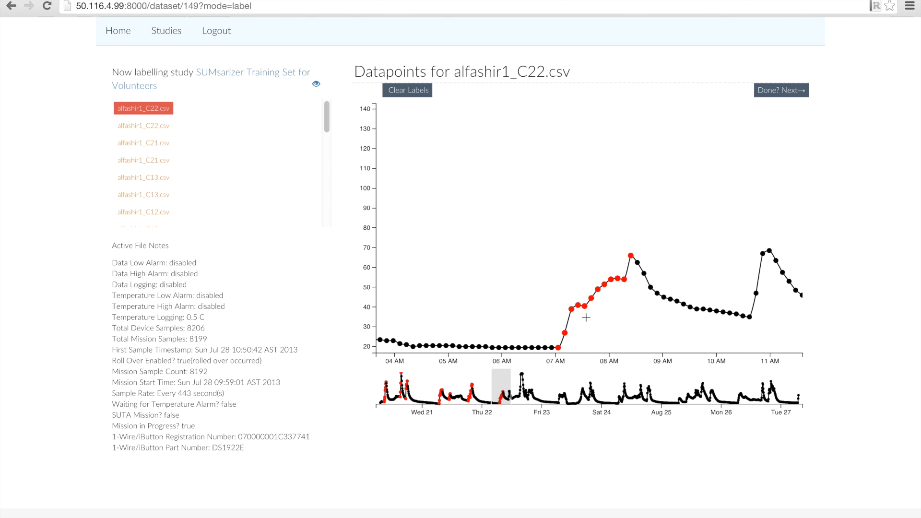
Label the August 22 late-morning rise from about 10:40 AM to its peak at about 11 AM.
key("Right")
key("Right")
key("Right")
key("Right")
key("Right")
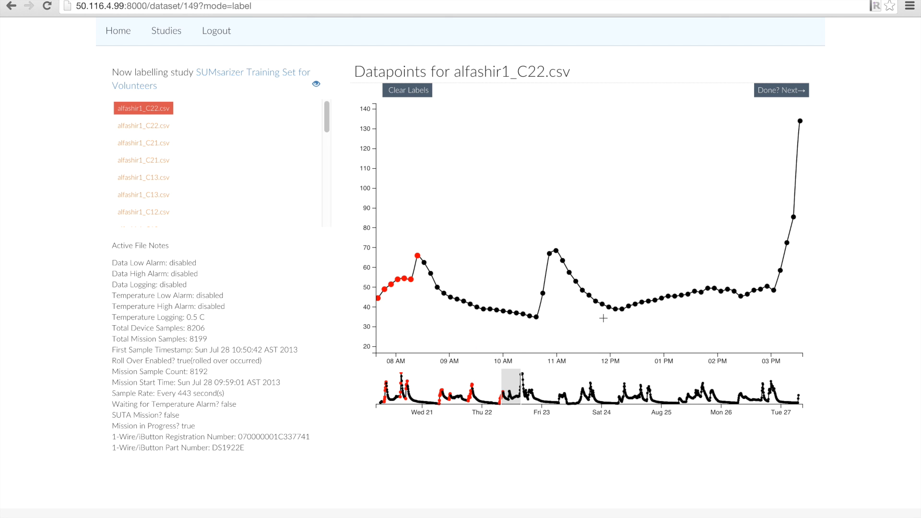
mouse_move(533, 340)
left_mouse_down()
mouse_move(542, 245)
mouse_move(560, 218)
left_mouse_up()
Label the high August 22 afternoon event from about 3 PM to the end of its plateau at about 4:15 PM.
key("Right")
key("Right")
key("Right")
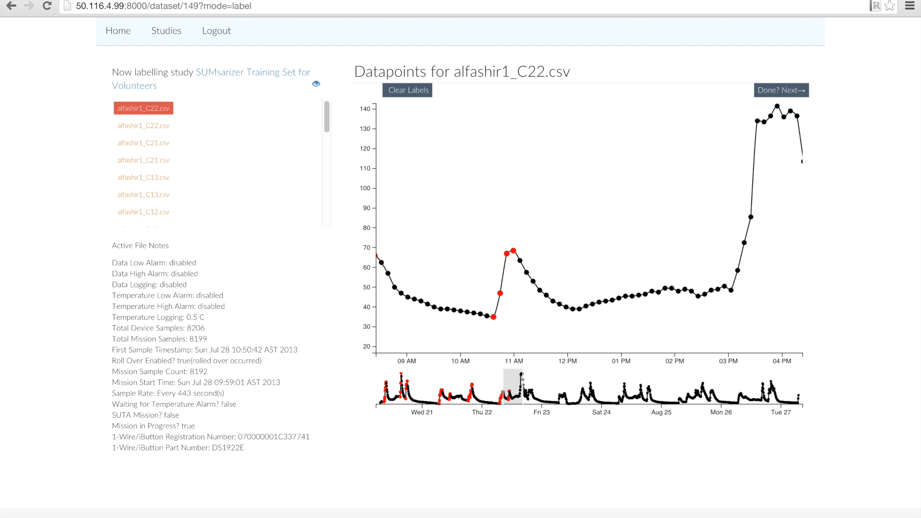
key("Right")
key("Right")
key("Right")
mouse_move(515, 302)
left_mouse_down()
mouse_move(566, 96)
mouse_move(589, 71)
left_mouse_up()
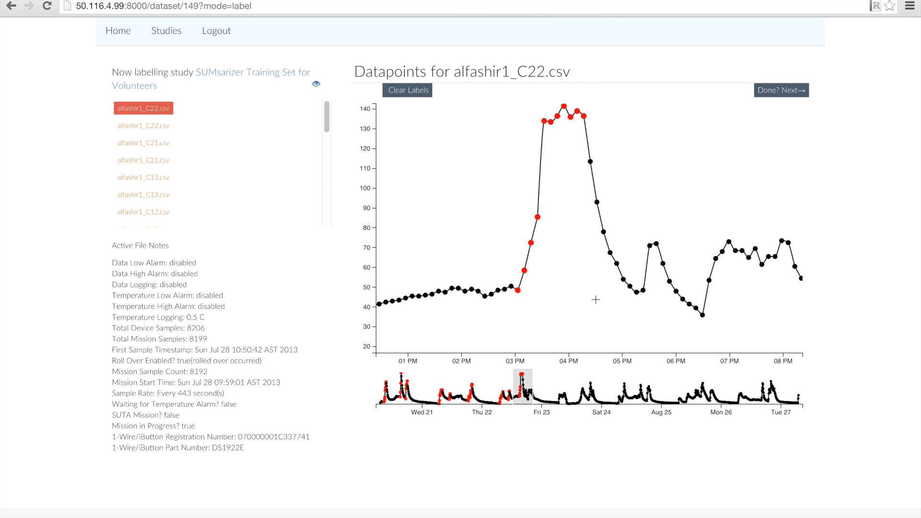
Label the two August 22 evening events, the short rise at about 5:30 PM and the longer one from about 6:30 to 8 PM.
left_click_drag(637, 305, 660, 231)
key("Right")
key("Right")
key("Right")
left_click_drag(571, 322, 662, 215)
Label the August 23 morning event from its initial rise to the end of its peak at about 9:15 AM.
key("Right")
key("Right")
key("Right")
key("Right")
key("Right")
key("Right")
key("Right")
key("Right")
key("Right")
key("Right")
key("Right")
key("Right")
key("Right")
key("Right")
key("Right")
key("Right")
key("Right")
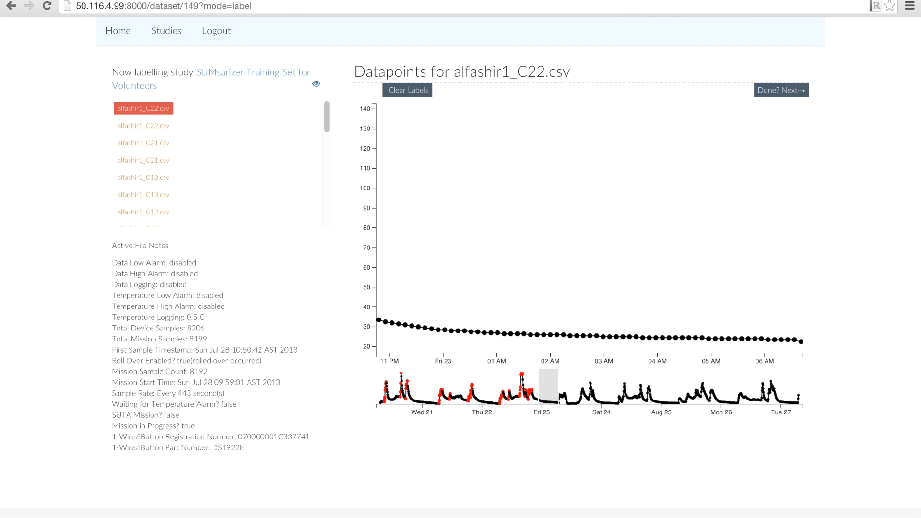
mouse_move(506, 345)
left_mouse_down()
mouse_move(660, 240)
mouse_move(635, 241)
mouse_move(643, 242)
left_mouse_up()
Label the final August 27 morning rise from its start at about 6:45 AM to the last data point at about 7 AM.
key("Right")
key("Right")
key("Right")
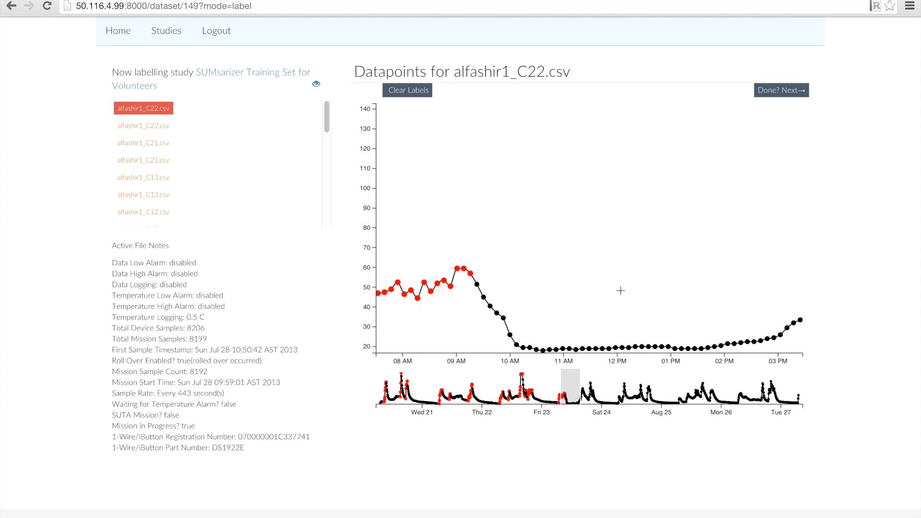
key("Right")
key("Right")
key("Right")
key("Right")
key("Right")
key("Right")
key("Right")
key("Right")
key("Right")
key("Right")
key("Right")
key("Right")
key("Right")
key("Right")
key("Right")
key("Right")
key("Right")
key("Right")
key("Right")
key("Right")
key("Right")
key("Right")
key("Right")
key("Right")
key("Right")
key("Right")
key("Right")
key("Right")
key("Right")
key("Right")
key("Right")
key("Right")
key("Right")
key("Right")
key("Right")
key("Right")
key("Right")
key("Right")
key("Right")
key("Right")
key("Right")
key("Right")
key("Right")
key("Right")
key("Right")
key("Right")
key("Right")
key("Right")
key("Right")
key("Right")
key("Right")
key("Right")
key("Right")
key("Right")
key("Right")
key("Right")
key("Right")
key("Right")
key("Right")
key("Right")
key("Right")
key("Right")
key("Right")
key("Right")
key("Right")
key("Right")
key("Right")
key("Right")
key("Right")
key("Right")
key("Right")
key("Right")
key("Right")
key("Right")
key("Right")
key("Right")
key("Right")
key("Right")
key("Right")
key("Right")
key("Right")
key("Right")
key("Right")
key("Right")
key("Right")
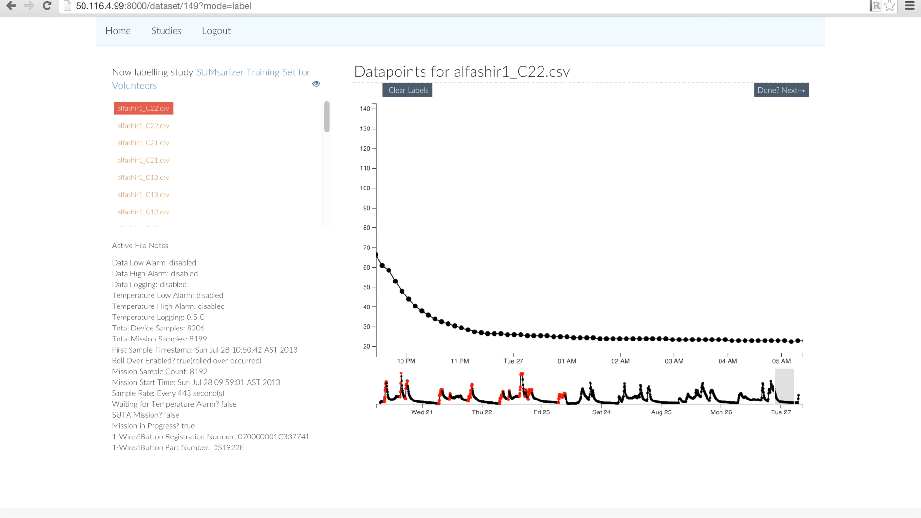
key("Right")
key("Right")
key("Right")
key("Right")
key("Right")
key("Right")
key("Right")
key("Right")
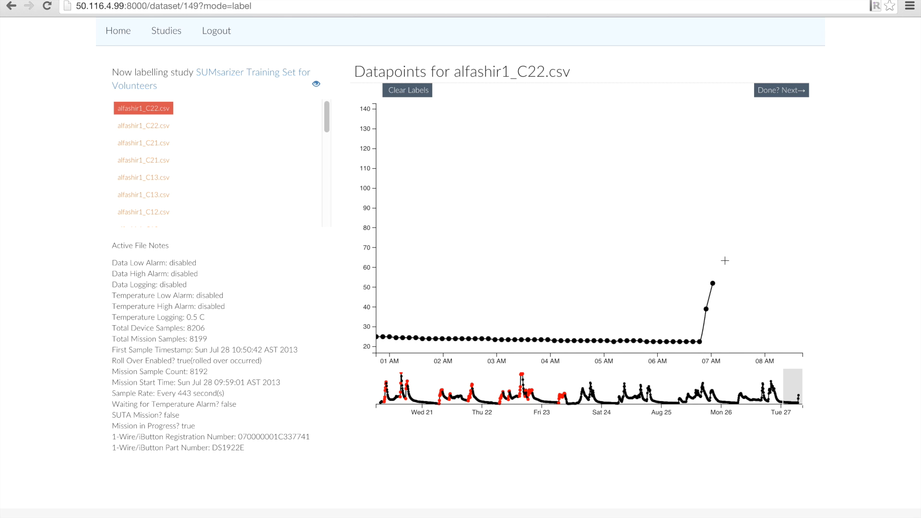
left_click_drag(725, 261, 698, 355)
Check the dataset's labels from its first to its last day, and mark it done to advance to the second alfashir1_C22.csv dataset.
left_click_drag(796, 386, 307, 367)
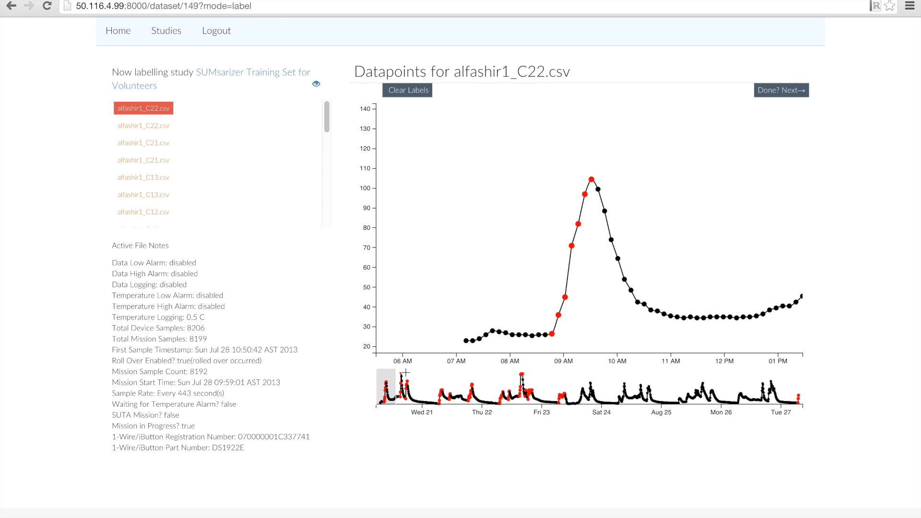
left_click_drag(385, 390, 839, 402)
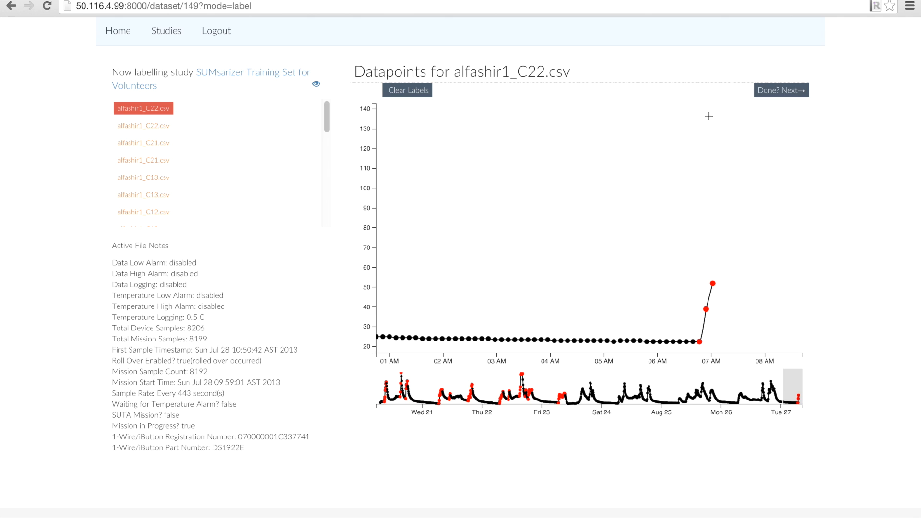
left_click(794, 94)
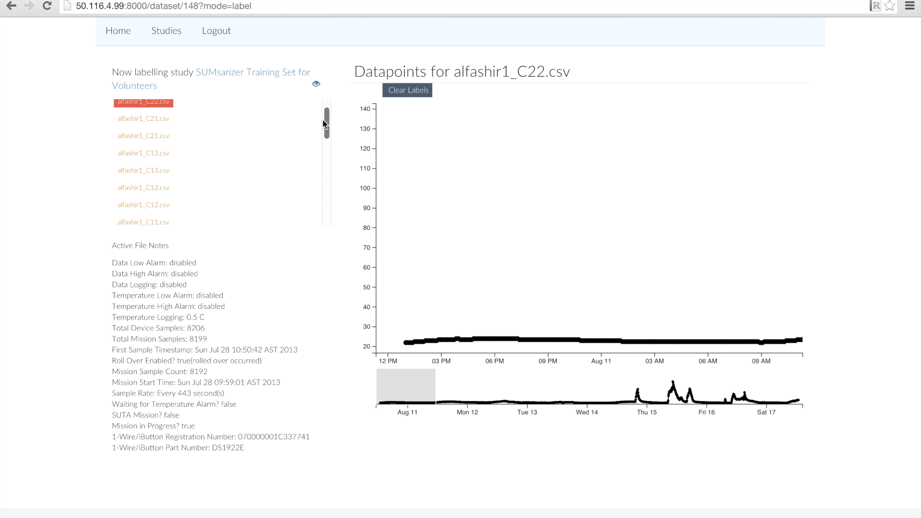
scroll(324, 120, "up", 1)
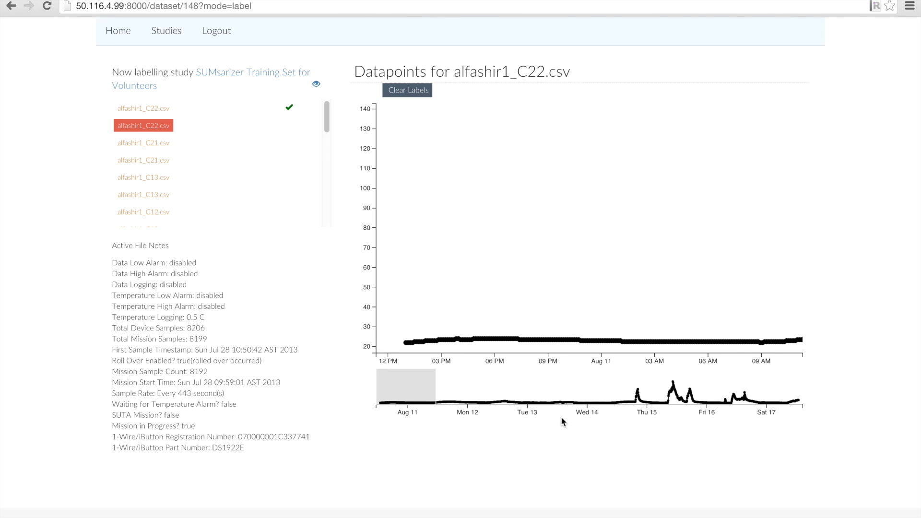
Label the August 14 evening event in the second alfashir1_C22.csv dataset from about 7:20 PM to just past its peak at about 8:30 PM.
key("Right")
key("Right")
key("Right")
key("Right")
key("Right")
key("Right")
key("Right")
key("Right")
key("Right")
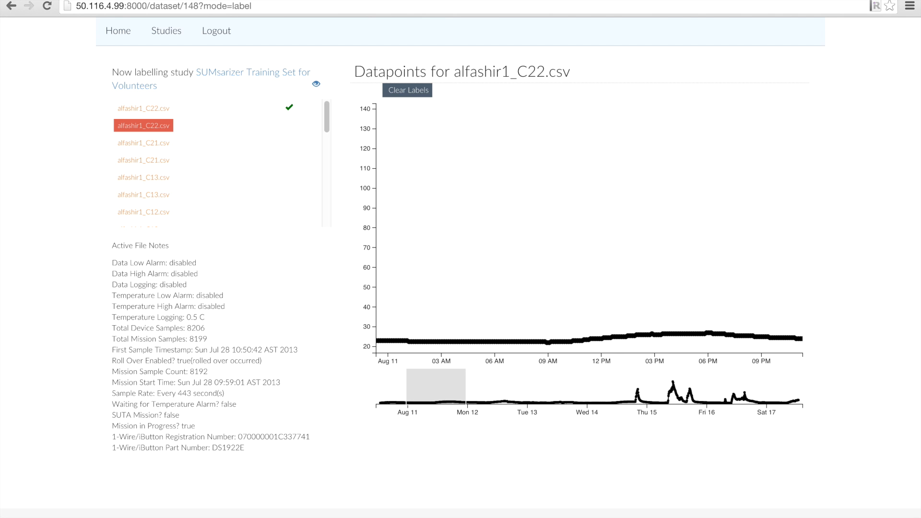
key("Right")
key("Right")
key("Right")
key("Right")
key("Right")
key("Right")
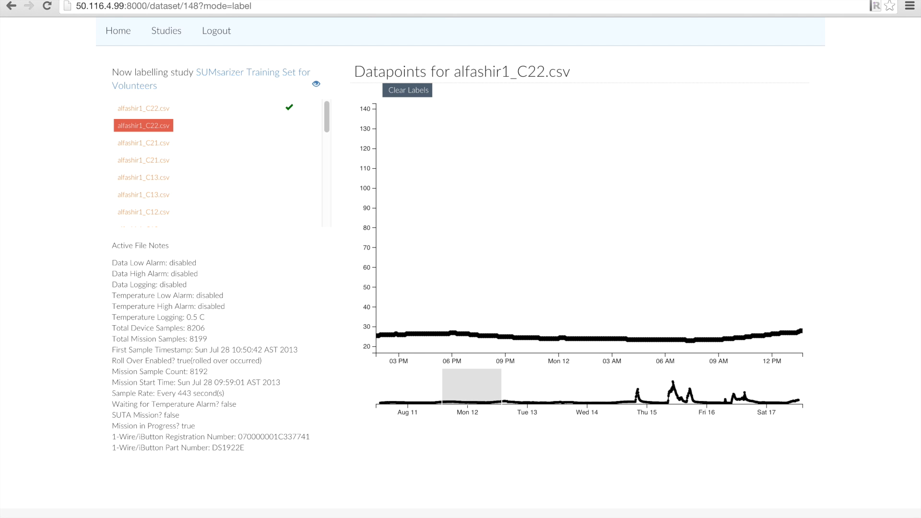
key("Right")
key("Right")
key("Right")
key("Right")
key("Right")
key("Right")
key("Right")
key("Right")
key("Right")
key("Right")
key("Right")
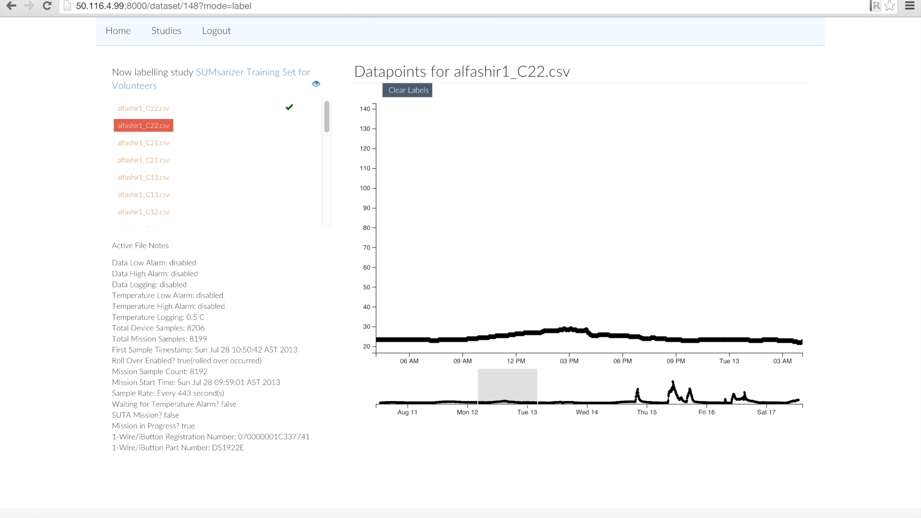
key("Right")
key("Right")
key("Right")
key("Right")
key("Right")
key("Right")
key("Right")
key("Right")
key("Right")
key("Right")
key("Right")
key("Right")
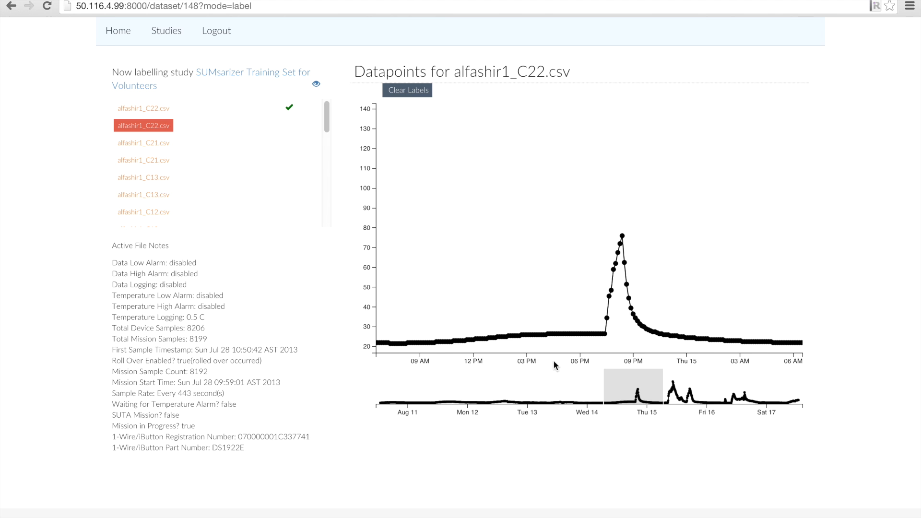
key("Up")
key("Up")
key("Up")
key("Up")
key("Up")
key("Up")
key("Up")
left_click_drag(732, 211, 651, 349)
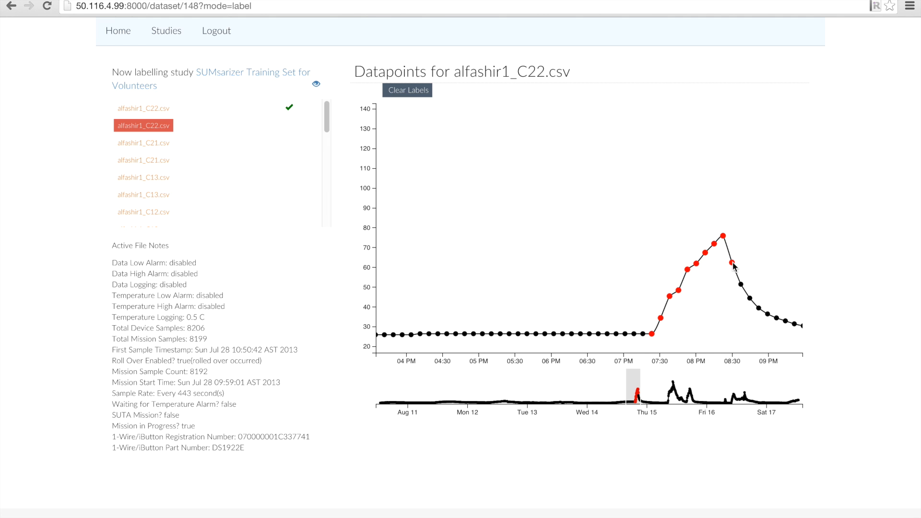
Label the August 15 morning event from its initial rise at about 8:25 AM to its peak at about 10:25 AM.
key("Right")
key("Right")
key("Right")
key("Right")
key("Right")
key("Right")
key("Right")
key("Right")
key("Right")
key("Right")
key("Right")
key("Right")
key("Right")
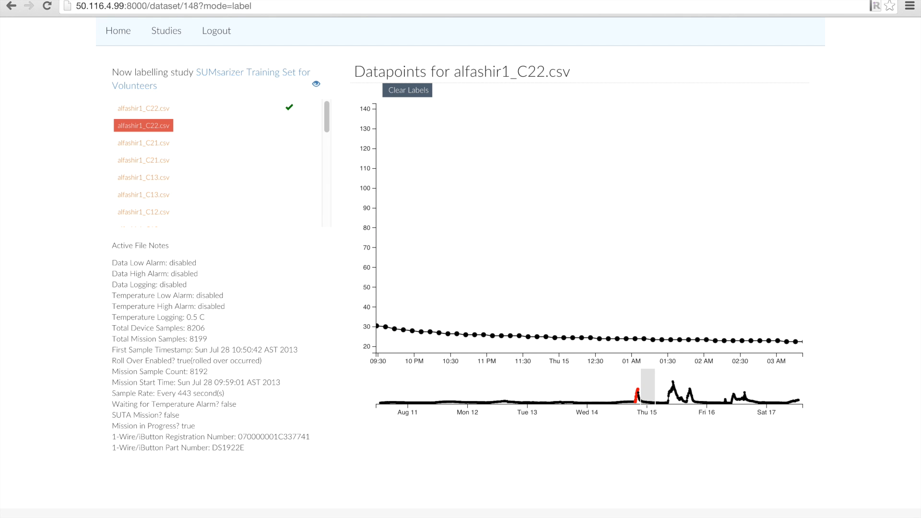
key("Right")
key("Right")
key("Right")
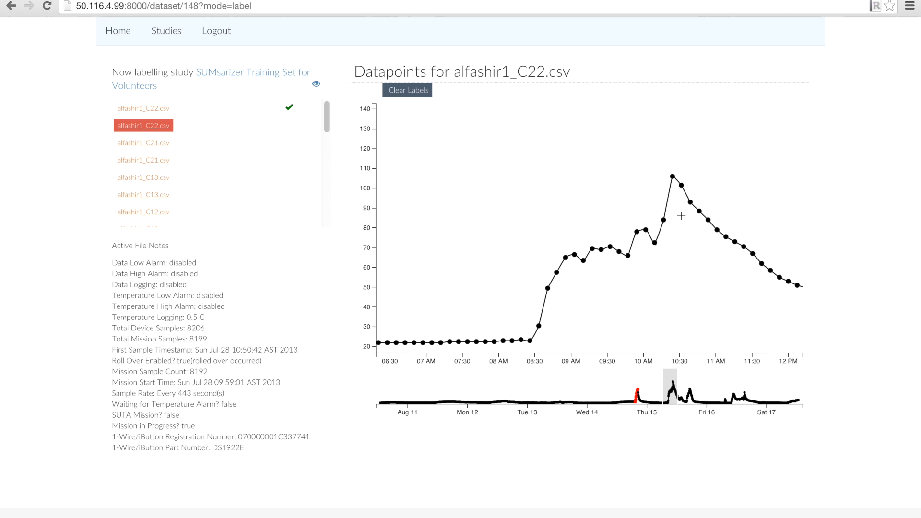
left_click_drag(631, 162, 485, 387)
Label the August 15 afternoon event from about 3:50 PM to its peak at about 5:10 PM, plus the two plateau points near 6 PM.
key("Right")
key("Right")
key("Right")
key("Right")
key("Right")
key("Right")
key("Right")
key("Right")
key("Right")
key("Right")
key("Right")
key("Right")
key("Right")
key("Right")
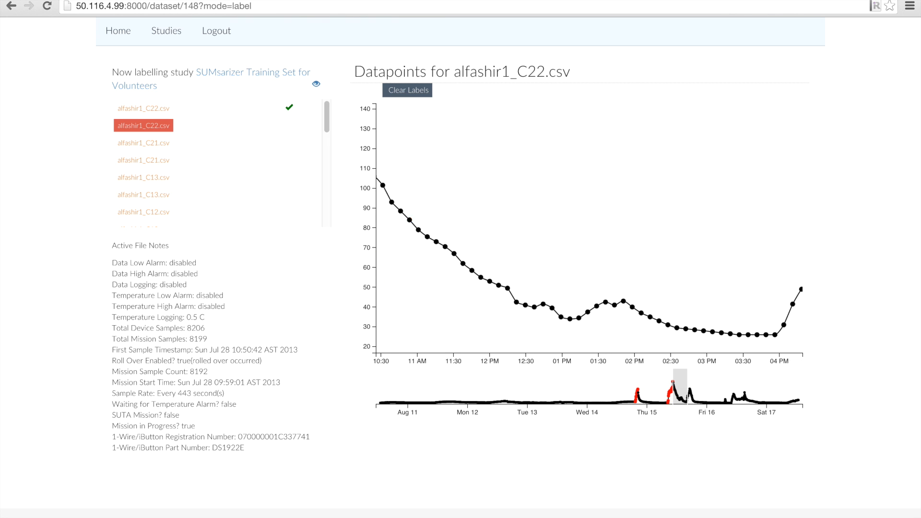
left_click_drag(610, 222, 510, 373)
left_click_drag(680, 276, 656, 293)
key("Right")
key("Right")
key("Right")
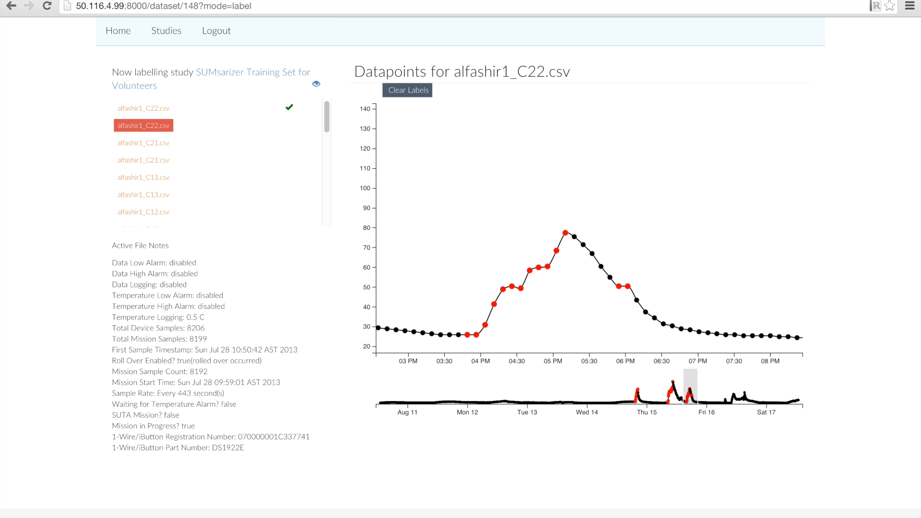
Examine the labelled August 15 afternoon event and its surroundings at wider and narrower time scales.
key("Right")
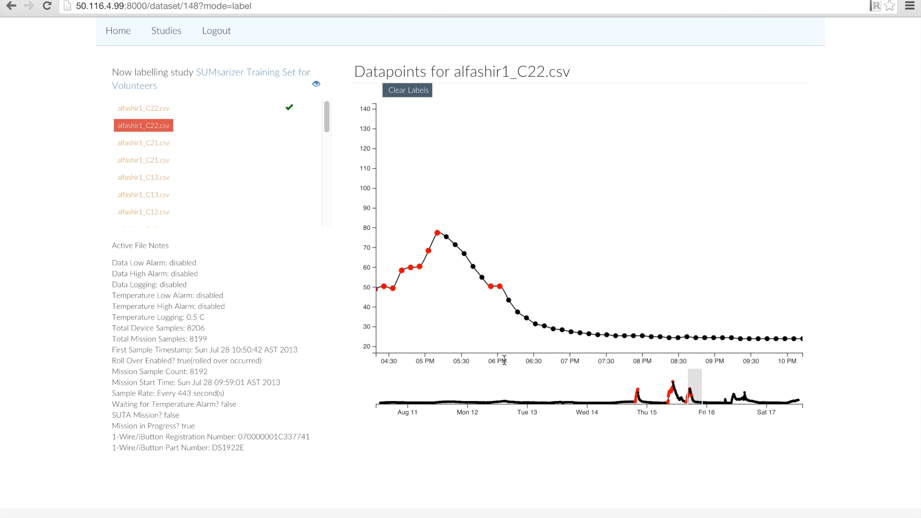
key("Left")
key("Left")
key("Left")
key("Left")
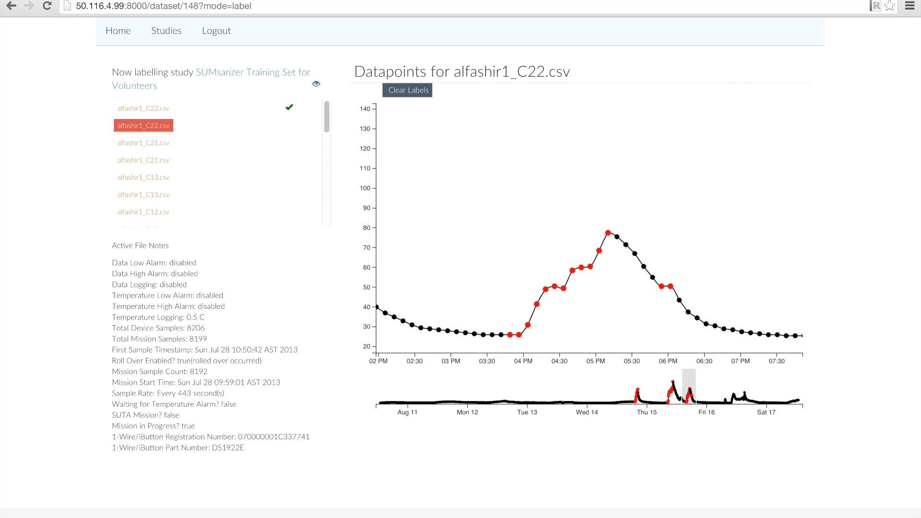
key("Up")
key("Up")
key("Down")
key("Down")
key("Down")
key("Down")
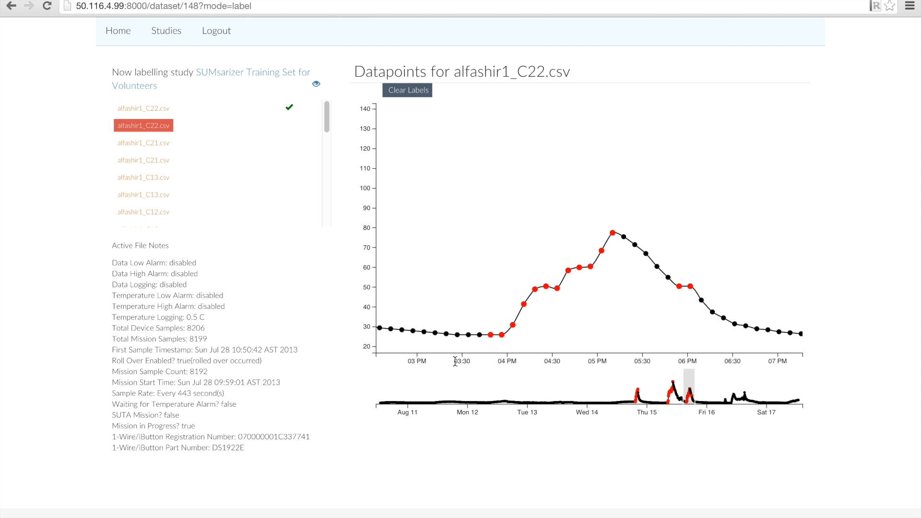
key("Down")
key("Down")
key("Down")
key("Down")
key("Up")
key("Up")
key("Up")
key("Up")
key("Up")
key("Up")
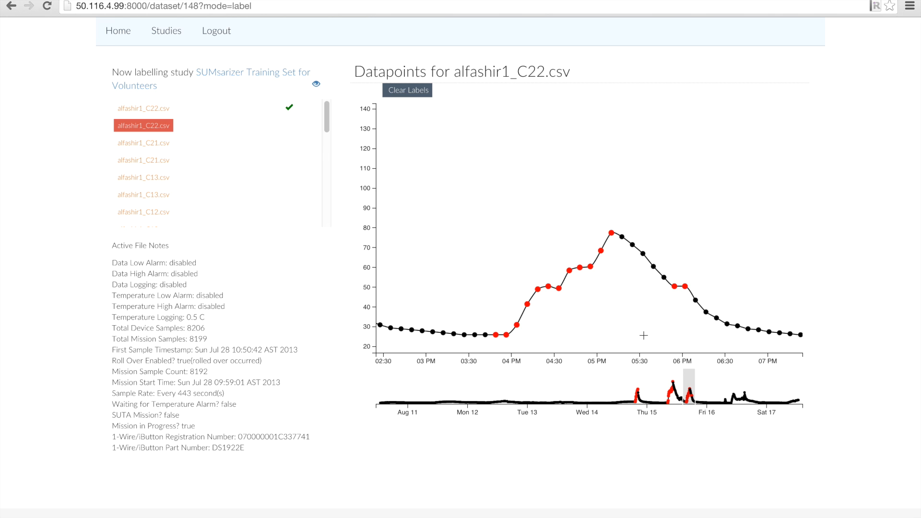
Label the August 16 morning event from its initial rise at about 10 AM to its peak at about 10:45 AM.
key("Right")
key("Right")
key("Right")
key("Right")
key("Right")
key("Right")
key("Right")
key("Right")
key("Right")
key("Right")
key("Right")
key("Right")
key("Right")
key("Right")
key("Right")
key("Right")
key("Right")
key("Right")
key("Right")
key("Right")
key("Right")
key("Right")
key("Right")
key("Right")
key("Right")
key("Right")
key("Right")
key("Right")
key("Right")
key("Right")
key("Right")
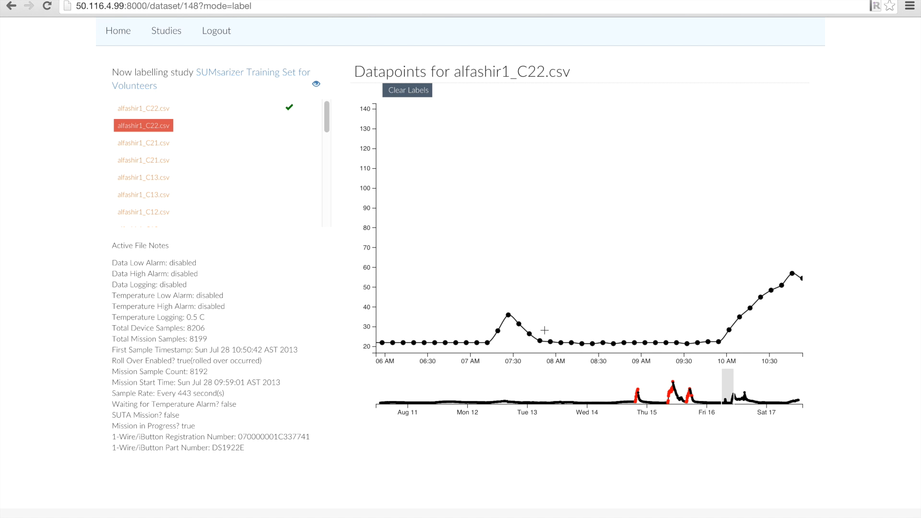
scroll(496, 335, "down", 5)
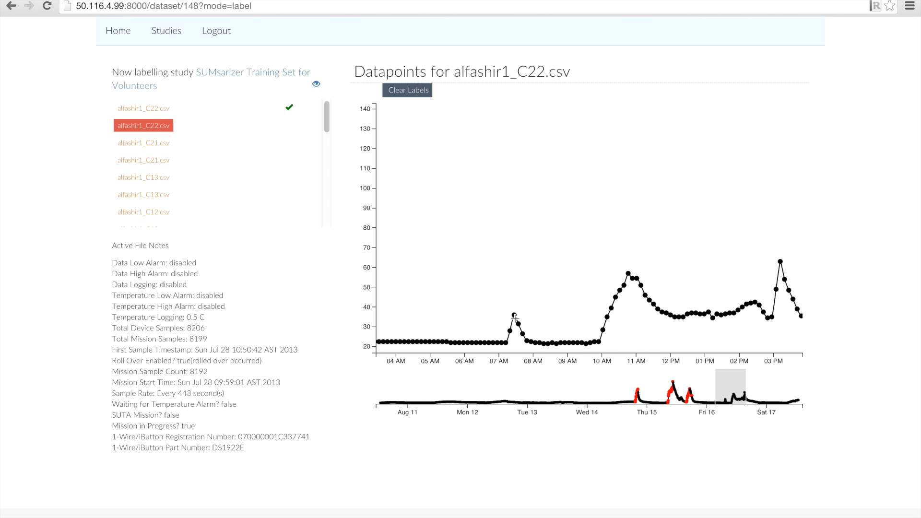
key("Right")
key("Right")
key("Right")
key("Up")
key("Left")
key("Left")
key("Left")
key("Left")
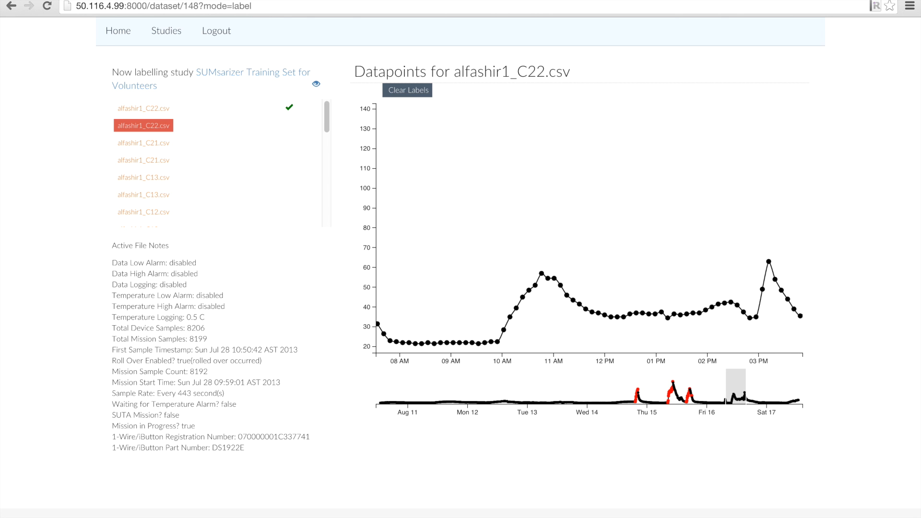
key("Right")
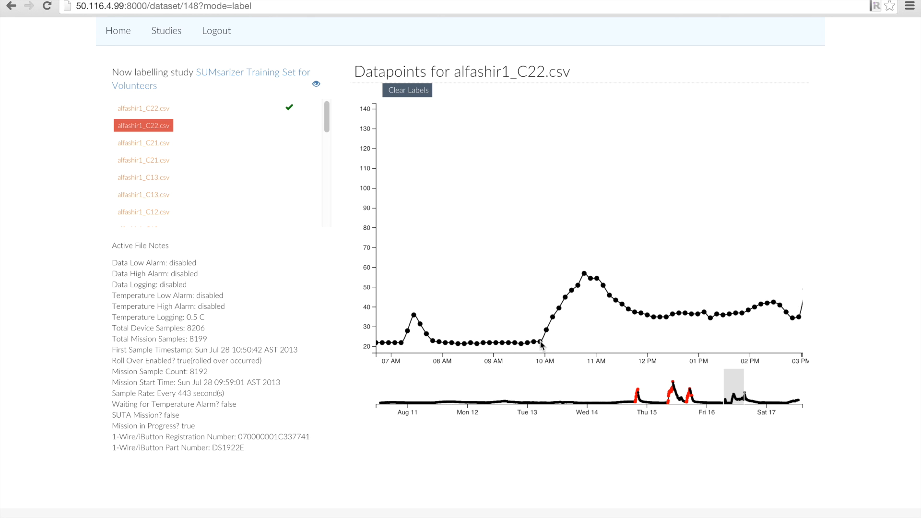
left_click_drag(537, 345, 581, 343)
Label the August 16 afternoon spike from its start at about 3 PM to its peak at about 3:10 PM.
key("Right")
key("Right")
key("Right")
key("Right")
key("Right")
key("Right")
key("Right")
key("Right")
key("Right")
key("Right")
key("Right")
key("Right")
key("Right")
key("Right")
key("Right")
key("Right")
key("Right")
key("Right")
key("Right")
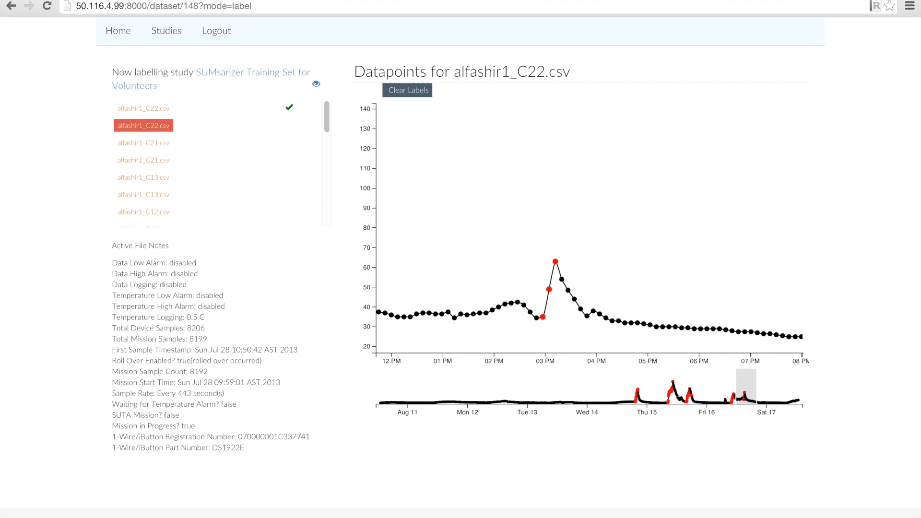
Check the remaining readings through the last data point on August 17, and mark the dataset done to advance to alfashir1_C21.csv.
key("Right")
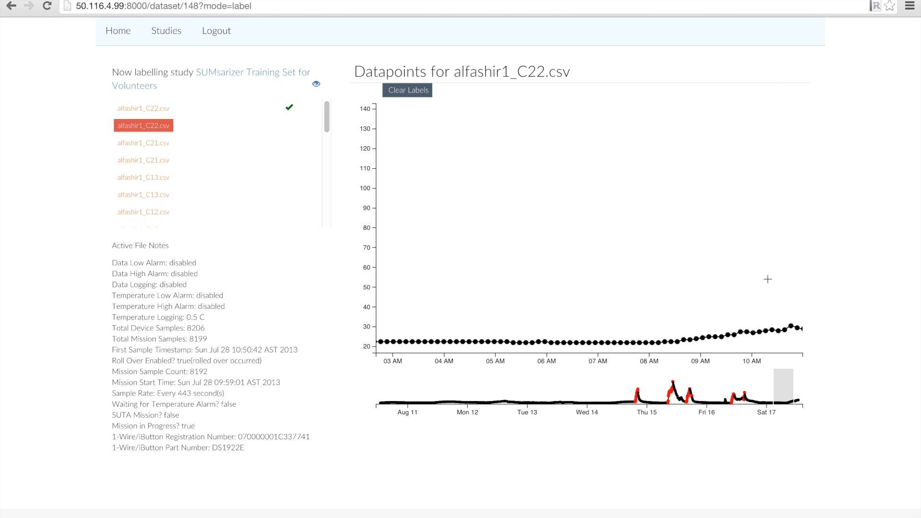
key("Right")
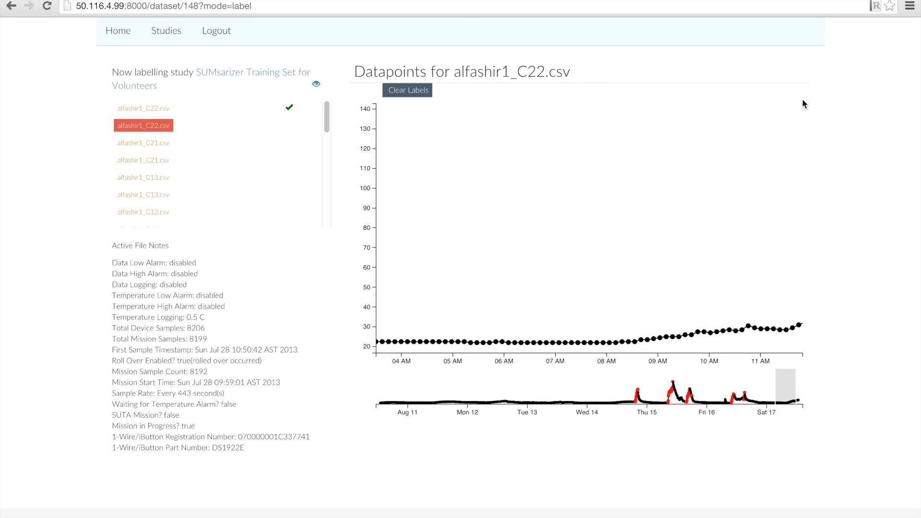
key("Right")
key("Right")
key("Right")
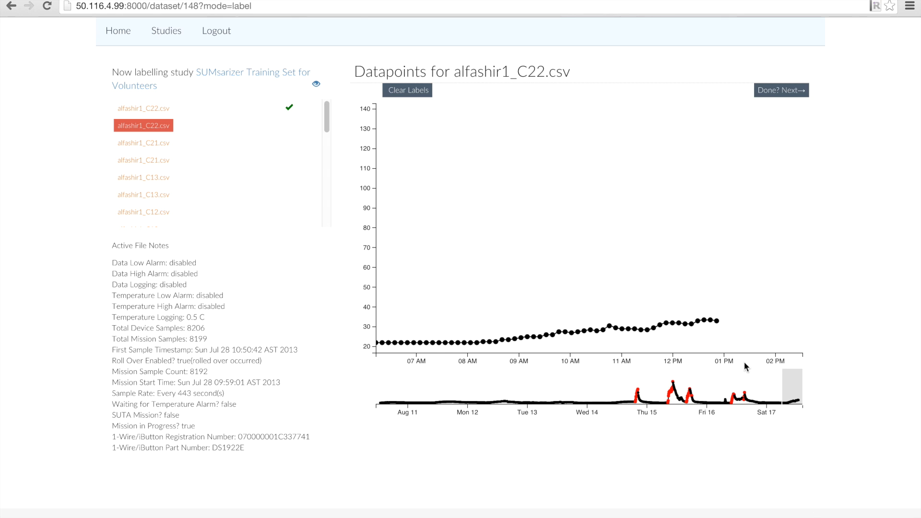
left_click(782, 92)
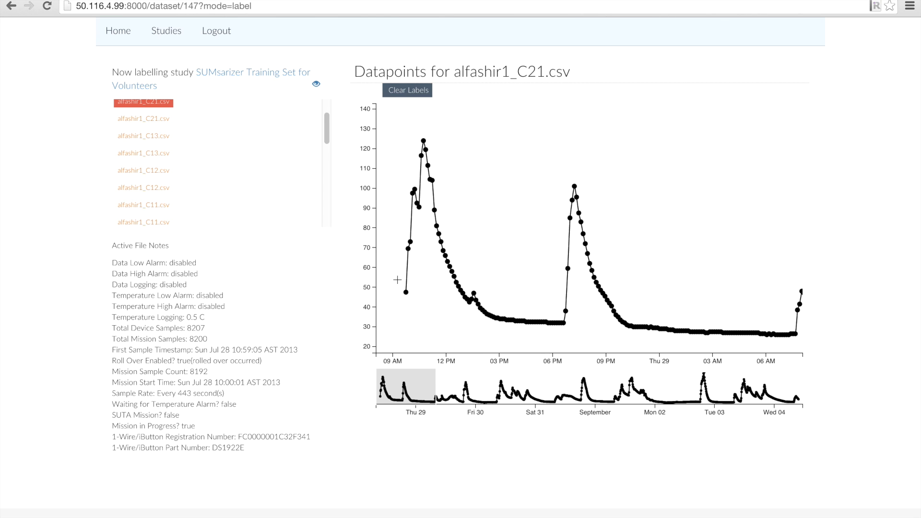
Label the opening August 28 morning event in alfashir1_C21.csv, and scatter labels across the evening event and the August 29 readings.
left_click_drag(396, 307, 437, 137)
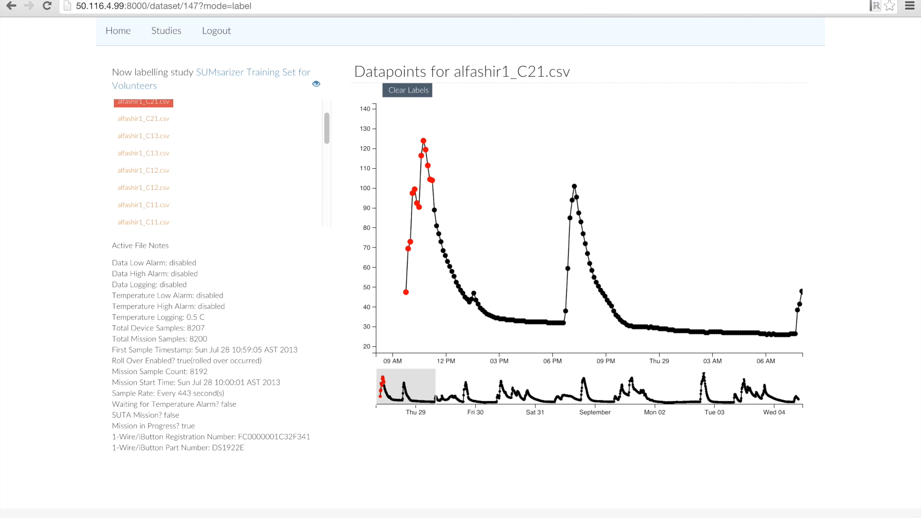
mouse_move(372, 516)
left_click_drag(547, 165, 802, 353)
left_click_drag(704, 341, 651, 353)
left_click(715, 303)
left_click(601, 290)
left_click_drag(598, 229, 526, 271)
key("Right")
key("Right")
key("Right")
left_click_drag(620, 260, 790, 408)
left_click_drag(609, 310, 540, 342)
key("Right")
left_click_drag(747, 294, 786, 329)
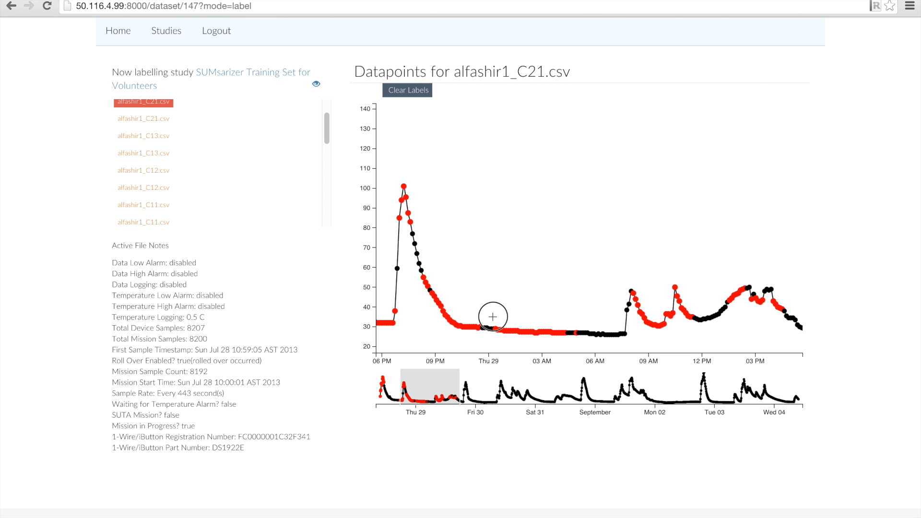
Remove some stray labels from the flat early-morning readings of August 29, and clear all labels in the dataset.
left_click(507, 332)
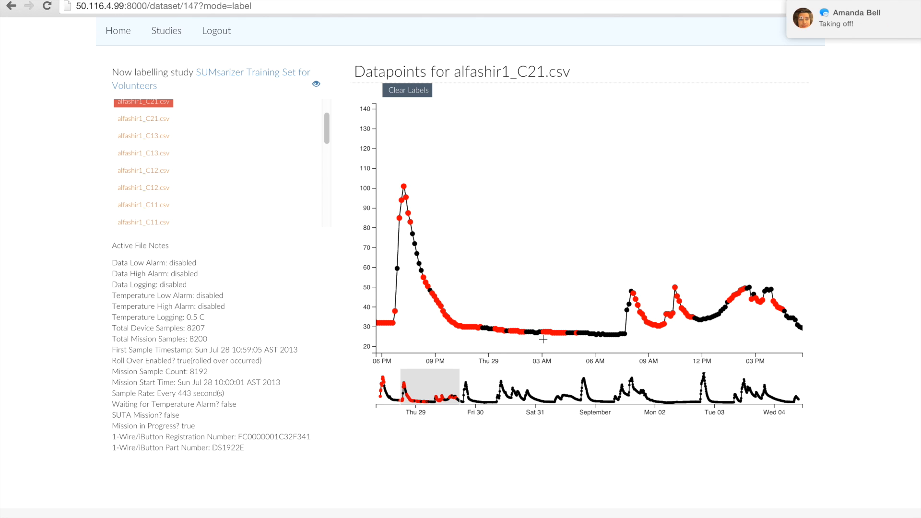
mouse_move(544, 317)
left_mouse_down()
mouse_move(565, 344)
mouse_move(586, 342)
left_mouse_up()
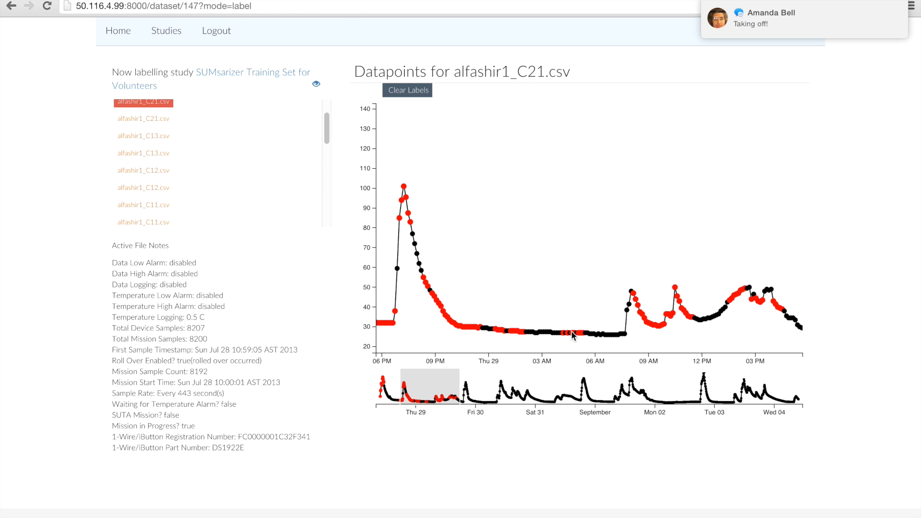
scroll(573, 333, "up", 3)
scroll(566, 334, "down", 3)
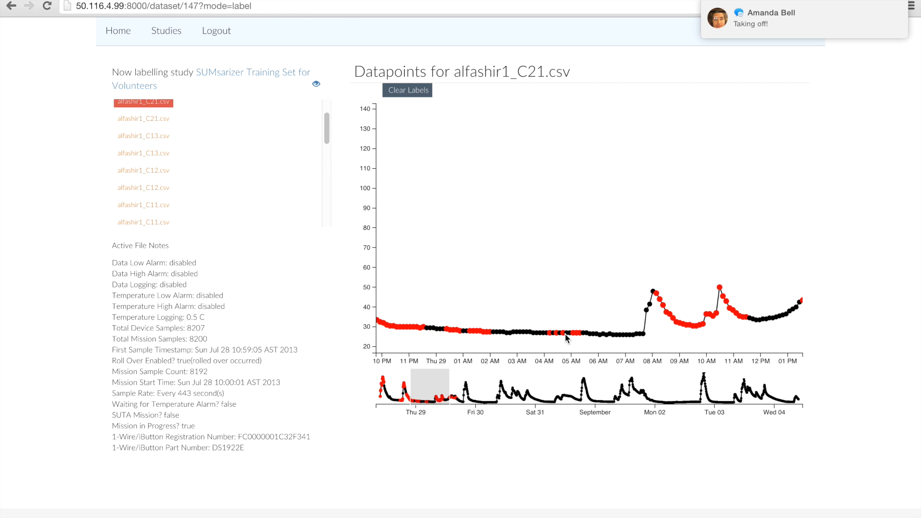
left_click(417, 93)
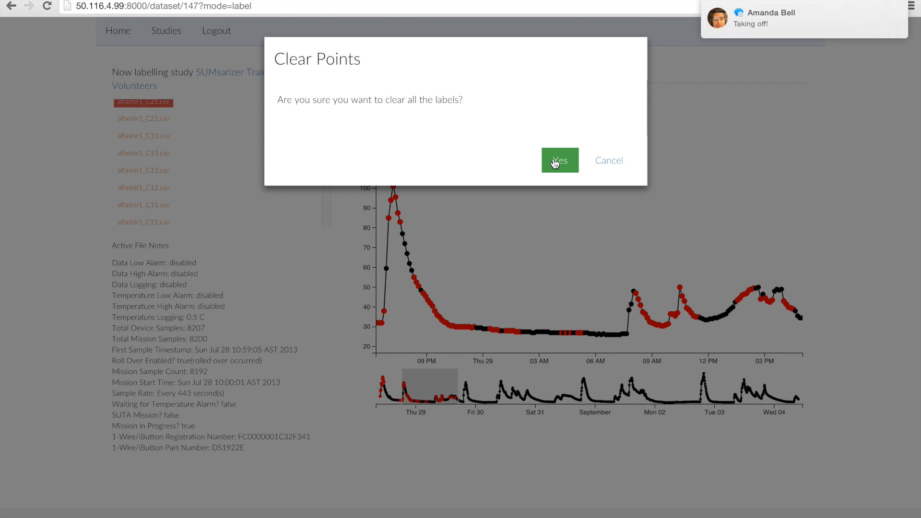
left_click(555, 163)
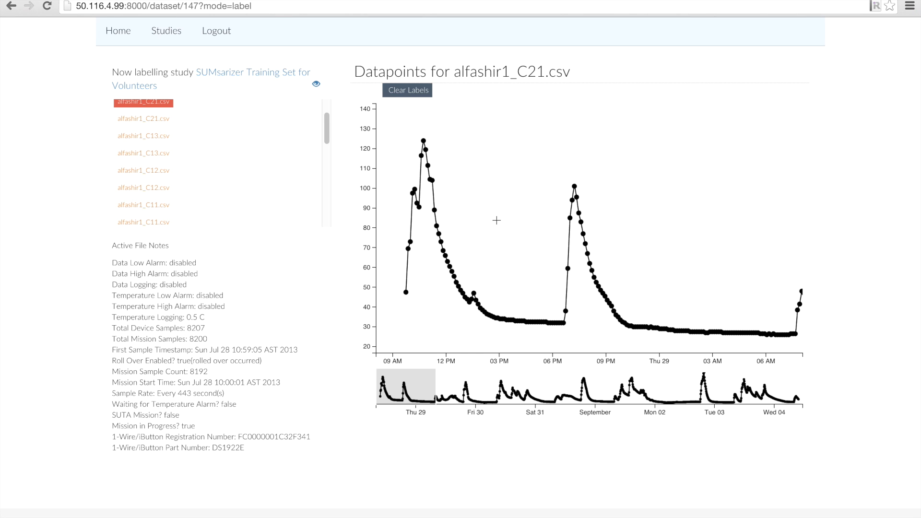
In a multi-day view, label the August 30 morning event from about 8 AM past its peak and the August 31 evening event past its peak.
left_click_drag(328, 128, 328, 118)
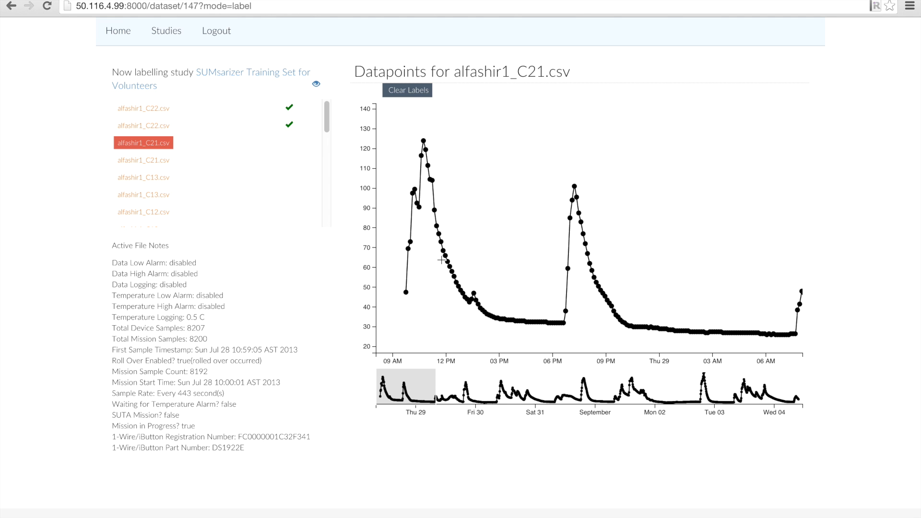
scroll(451, 277, "down", 3)
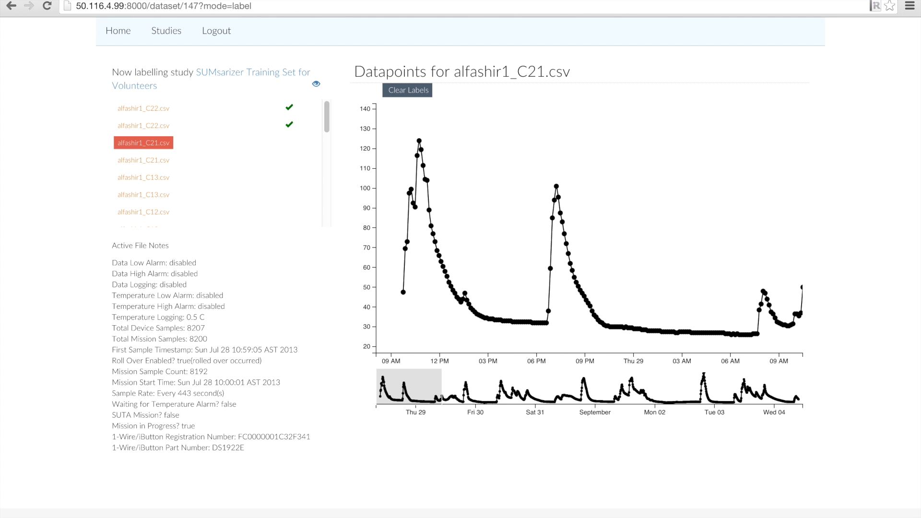
scroll(456, 263, "down", 10)
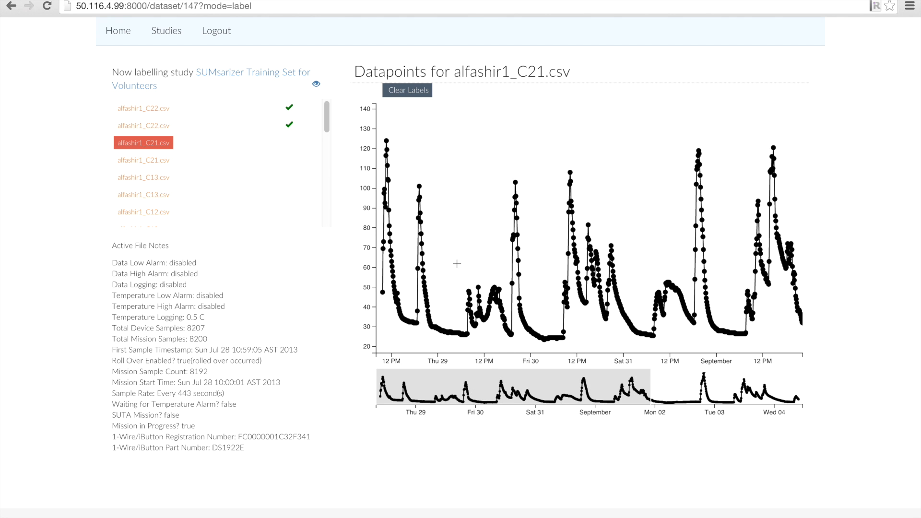
mouse_move(573, 166)
left_mouse_down()
mouse_move(572, 350)
mouse_move(562, 341)
left_mouse_up()
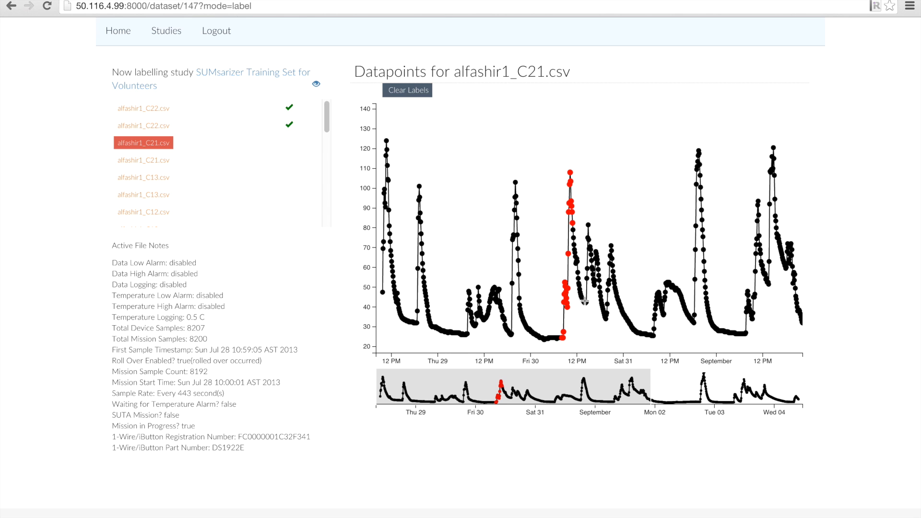
left_click_drag(702, 143, 689, 341)
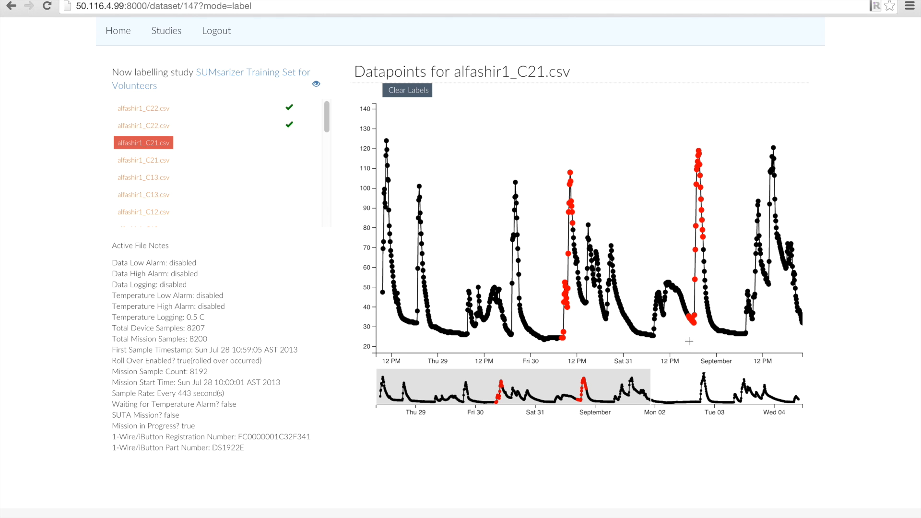
Unlabel the flat readings before the August 31 evening rise, from about 4:45 PM to just before 6:15 PM.
scroll(736, 230, "up", 2)
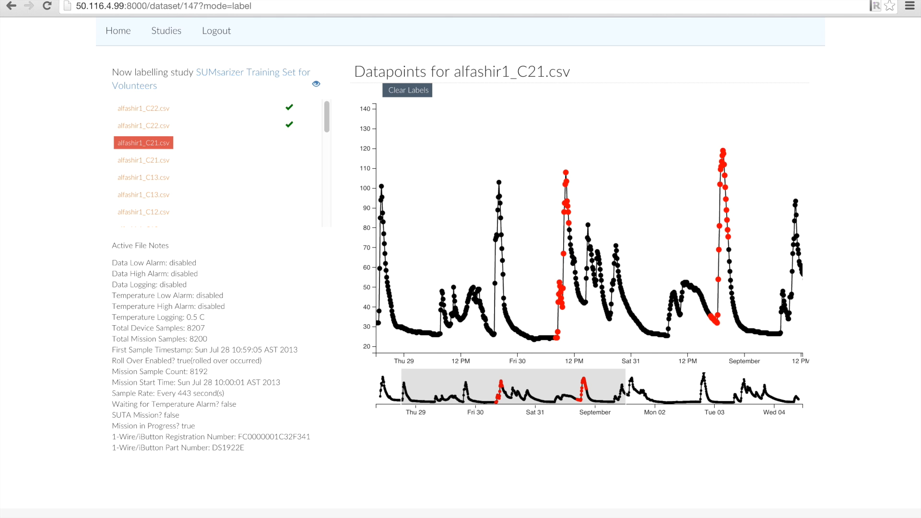
scroll(720, 224, "up", 3)
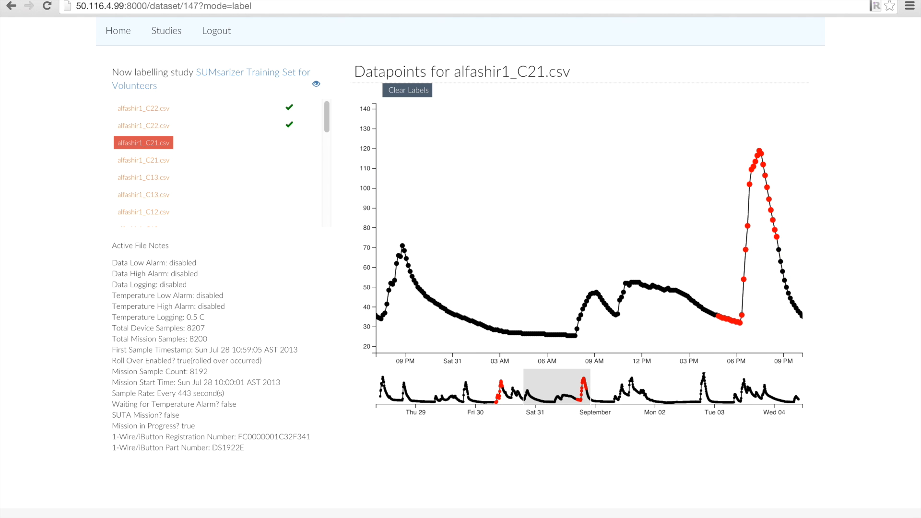
scroll(697, 206, "up", 4)
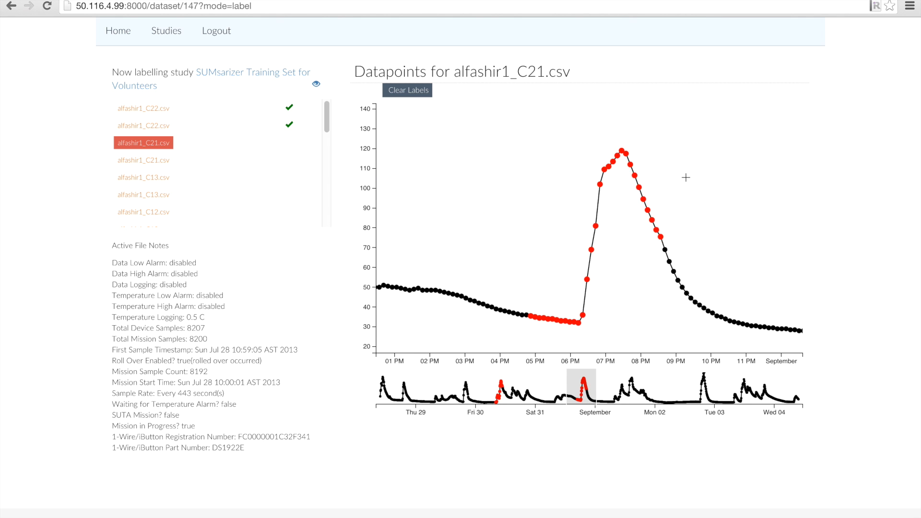
scroll(638, 251, "up", 2)
mouse_move(561, 305)
left_mouse_down()
mouse_move(504, 350)
mouse_move(451, 345)
mouse_move(437, 360)
left_mouse_up()
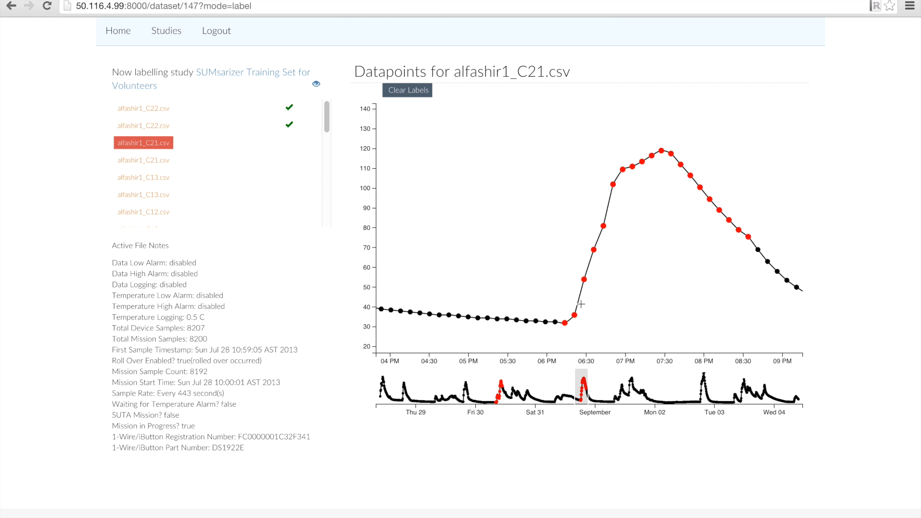
scroll(572, 347, "down", 2)
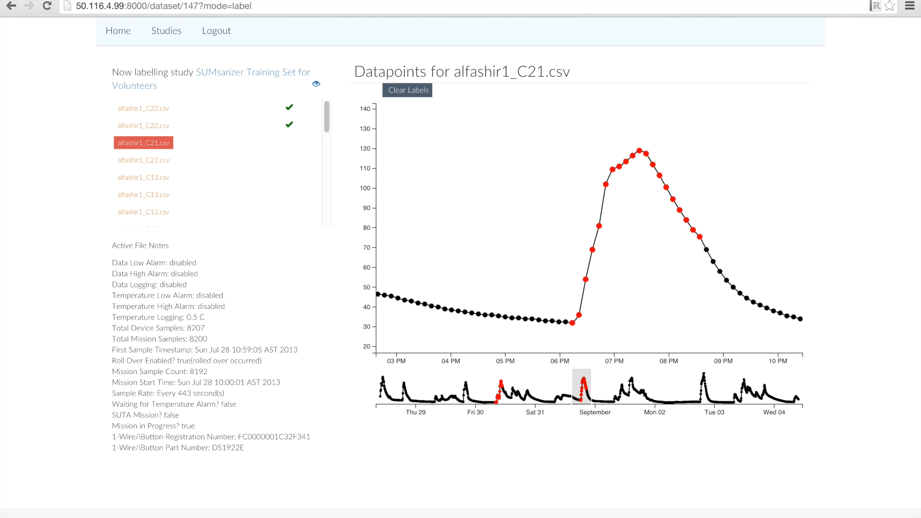
scroll(590, 221, "down", 1)
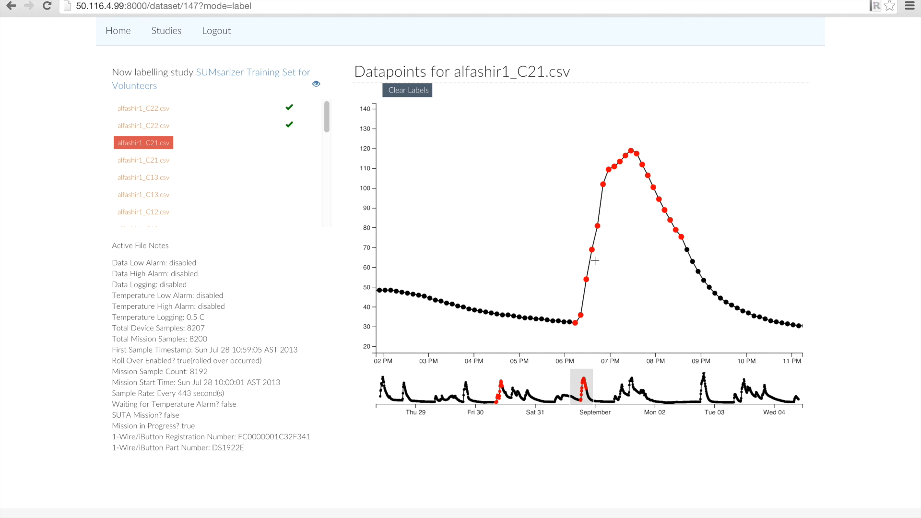
Unlabel the falling readings after the August 31 evening peak, from about 7:40 PM to 8:35 PM.
scroll(595, 260, "down", 5)
scroll(598, 260, "up", 5)
left_click_drag(644, 216, 636, 150)
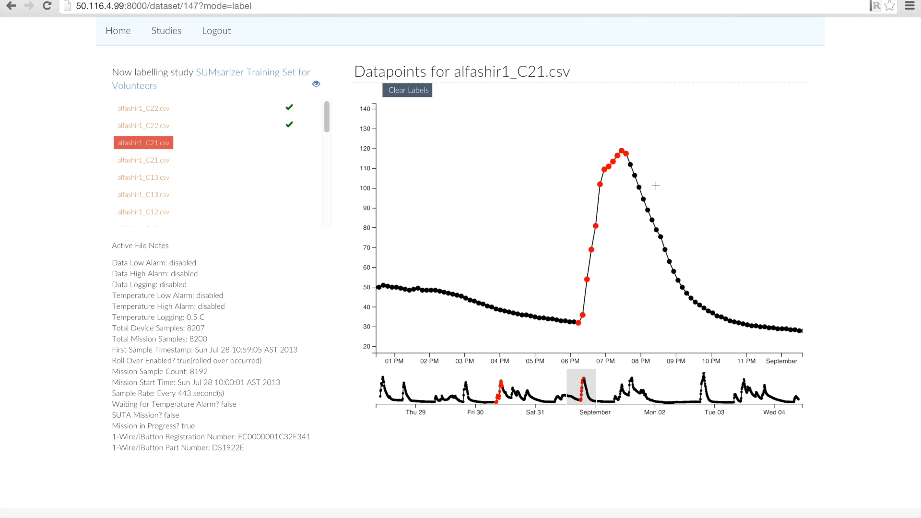
scroll(656, 185, "down", 8)
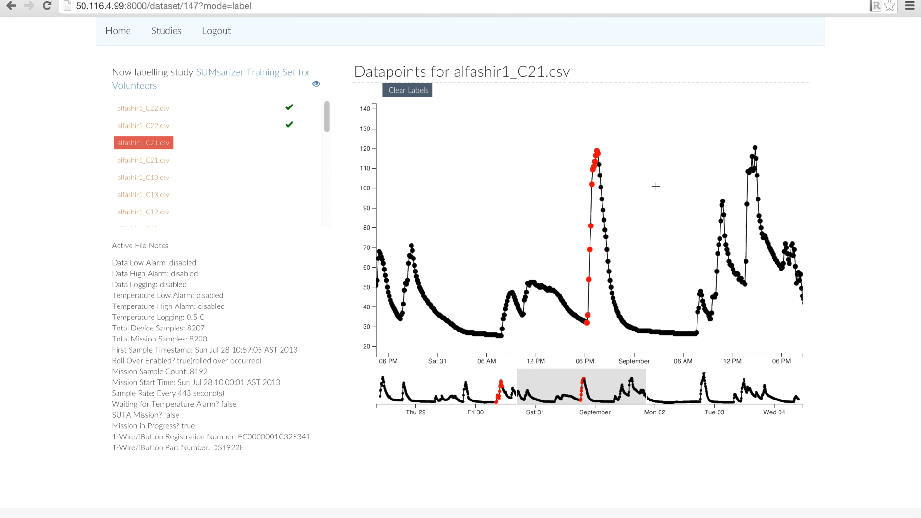
scroll(656, 186, "down", 6)
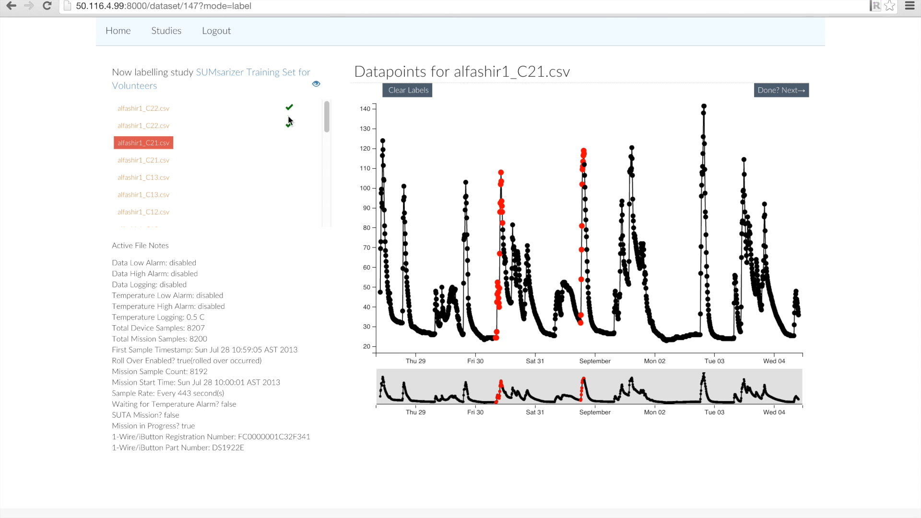
Open the last alfashir1_B12.csv dataset in the study and label the August 14 event from about 3:45 PM to 7 PM.
left_click_drag(326, 111, 327, 219)
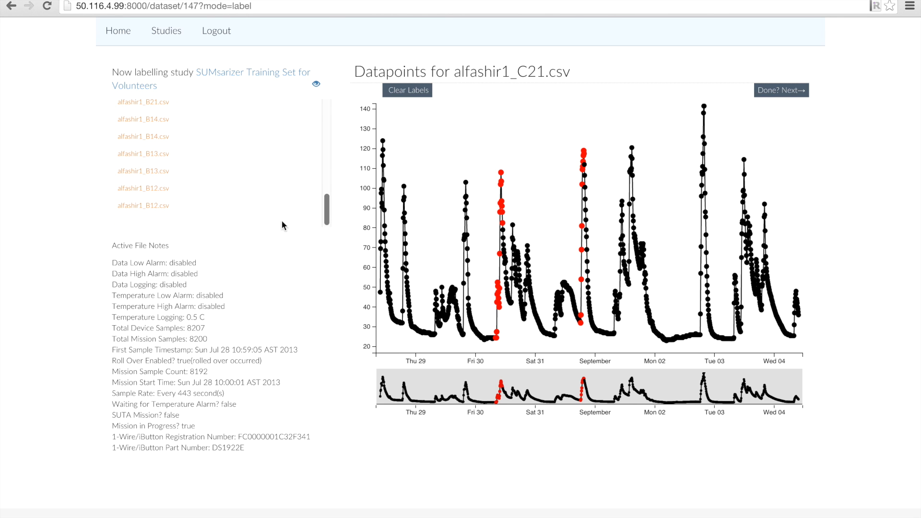
left_click(157, 206)
left_click_drag(393, 391, 802, 427)
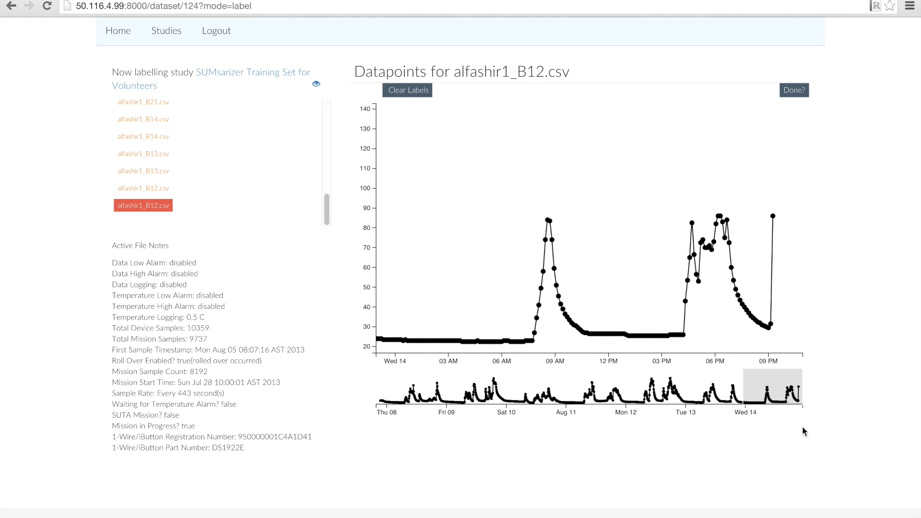
mouse_move(677, 206)
left_mouse_down()
mouse_move(740, 331)
mouse_move(765, 341)
mouse_move(657, 354)
mouse_move(699, 340)
mouse_move(732, 348)
mouse_move(725, 346)
left_mouse_up()
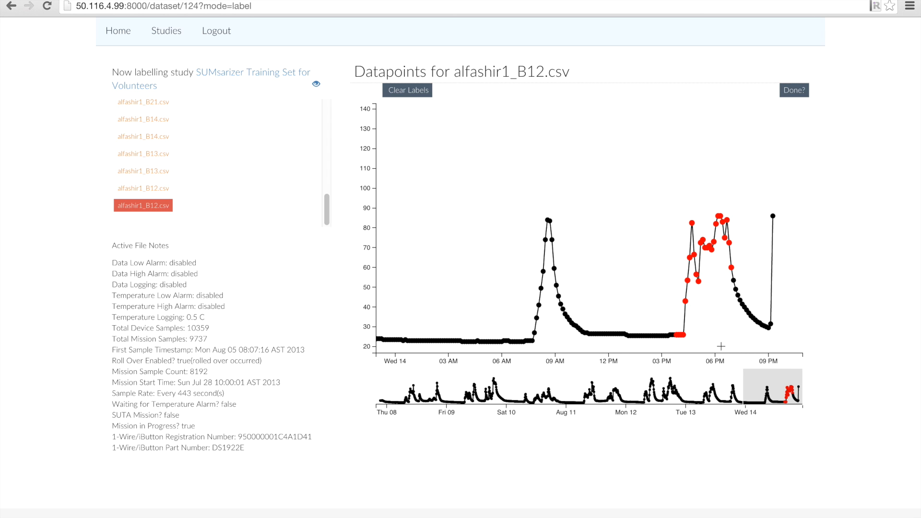
Unlabel the flat readings before the August 14 afternoon rise, from about 3:50 PM to 4:10 PM, and mark the dataset as done.
scroll(689, 334, "up", 2)
scroll(689, 333, "up", 1)
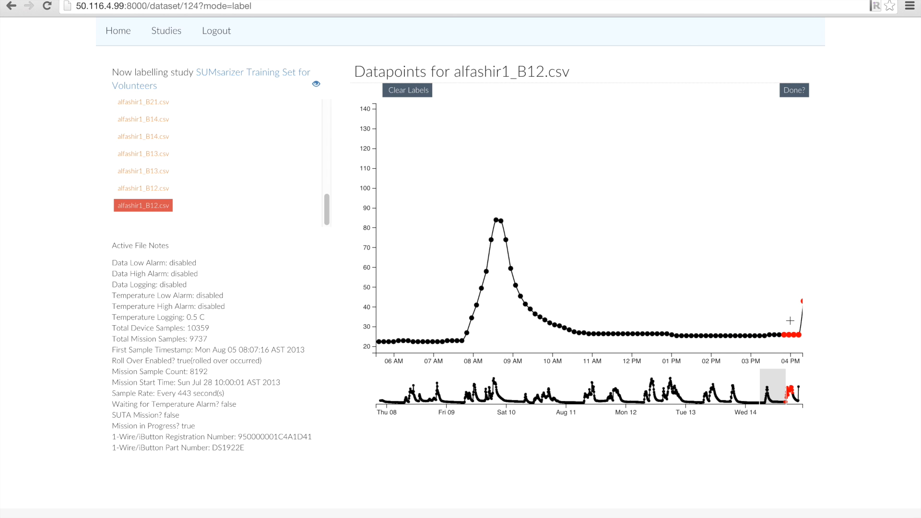
mouse_move(781, 326)
left_mouse_down()
mouse_move(806, 349)
mouse_move(801, 338)
left_mouse_up()
left_click(795, 90)
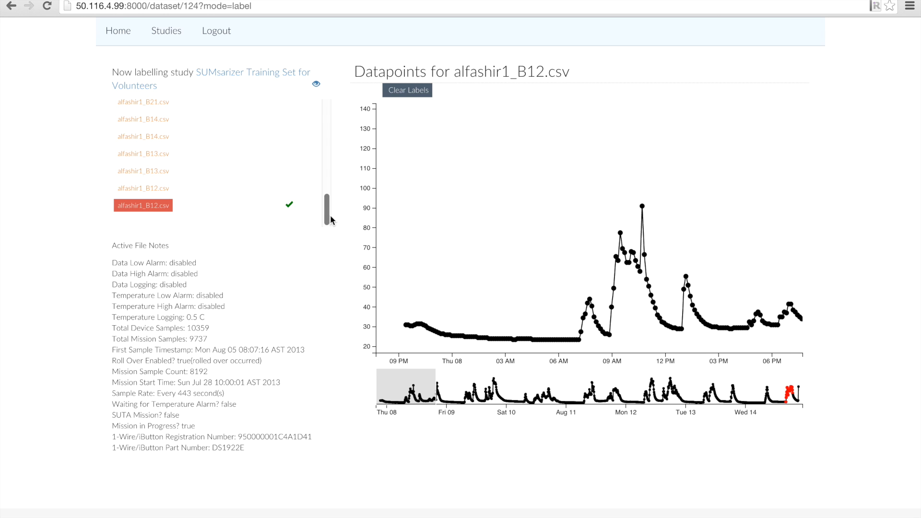
Log out of the labelling site and switch to the empty desktop.
left_click(219, 33)
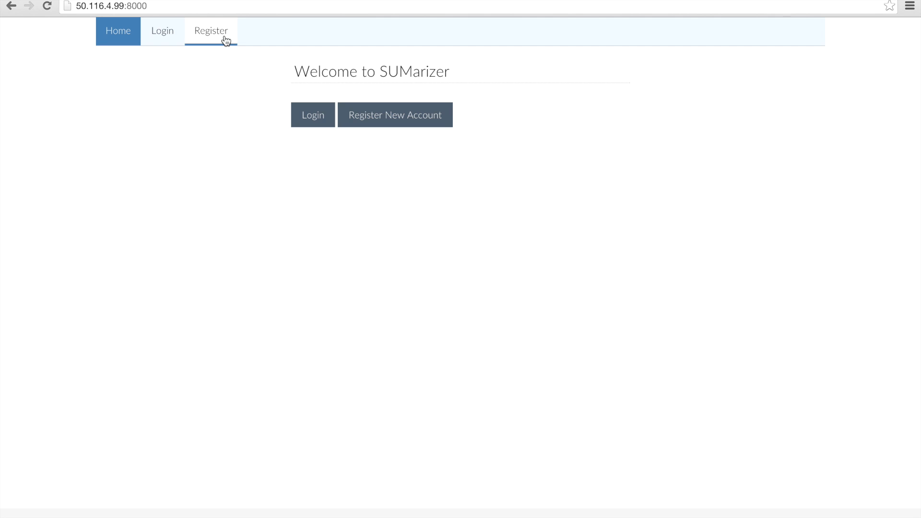
key("ctrl+Left")
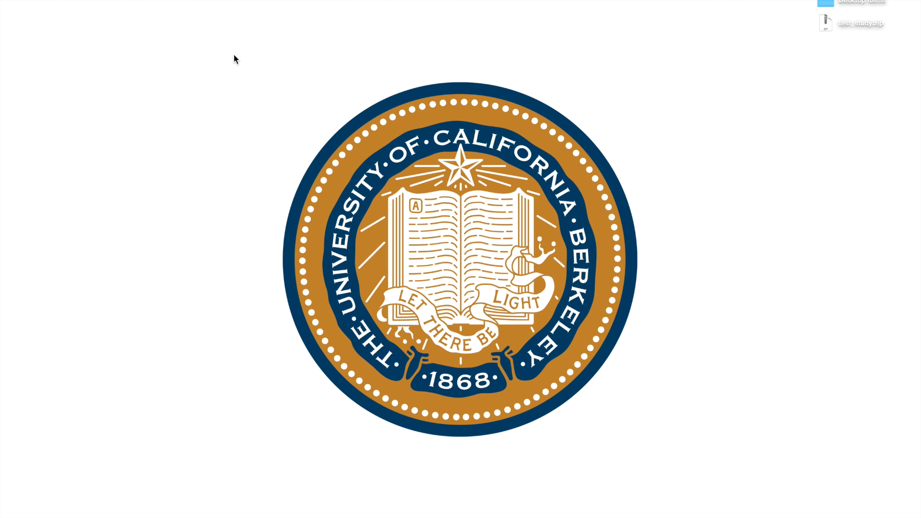